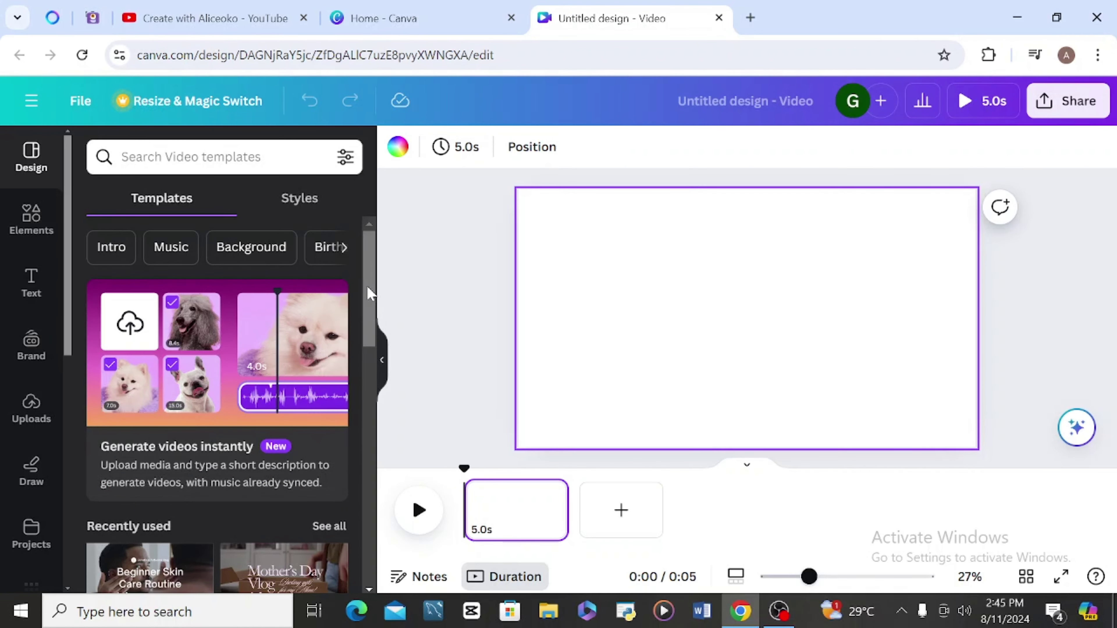
- Search Elements for 'sketch farmer' and filter the results to Graphics
left_click(32, 227)
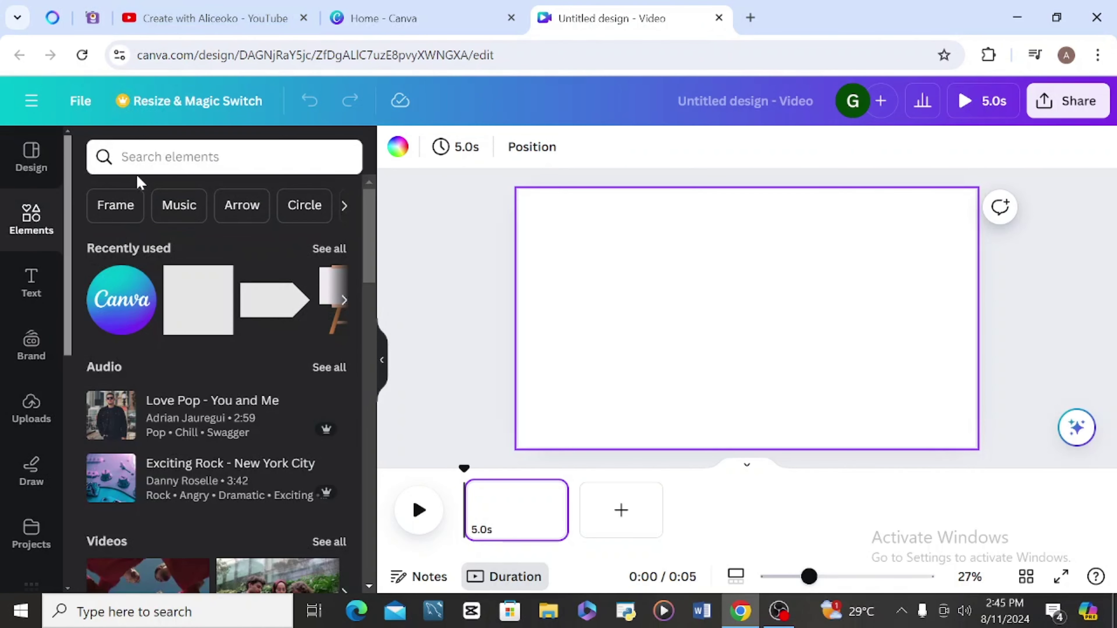
left_click(219, 156)
type("ske")
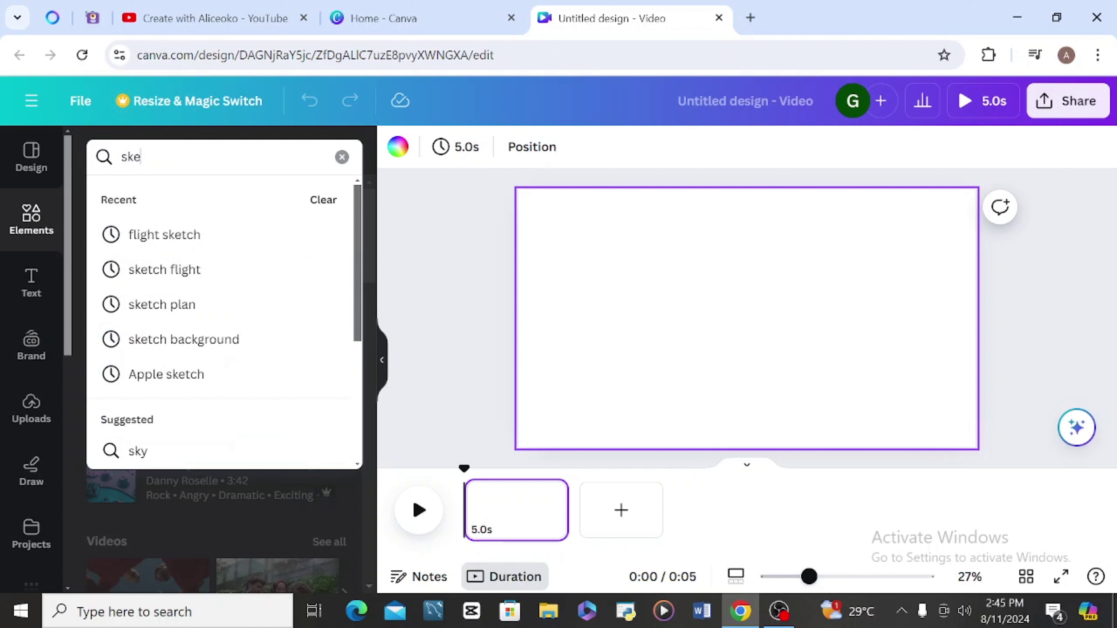
type("tch farmer")
key("Return")
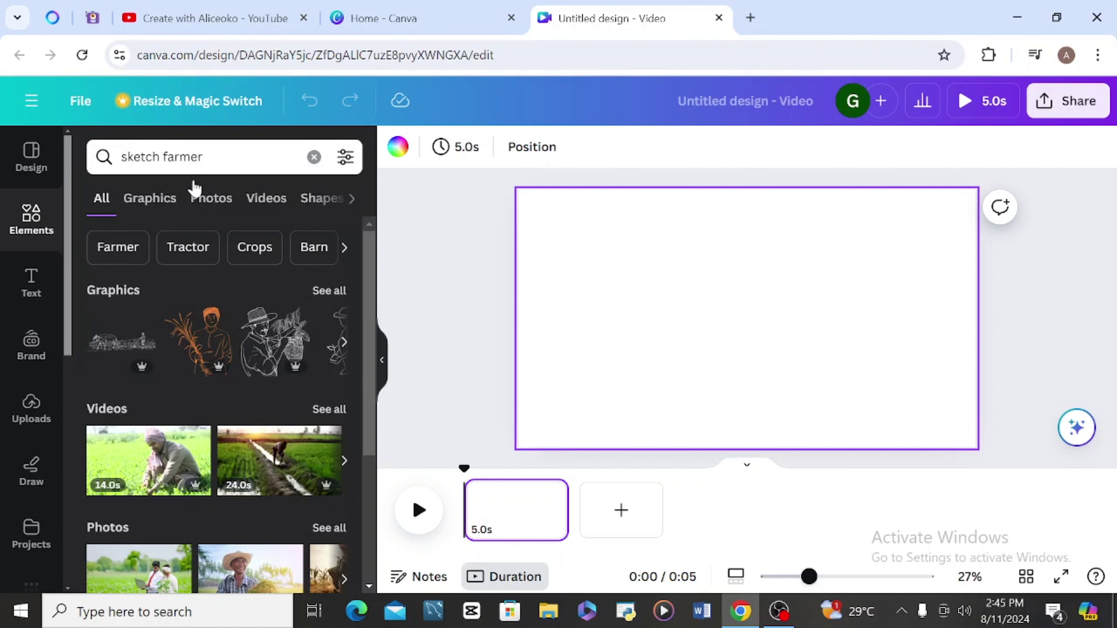
left_click(145, 205)
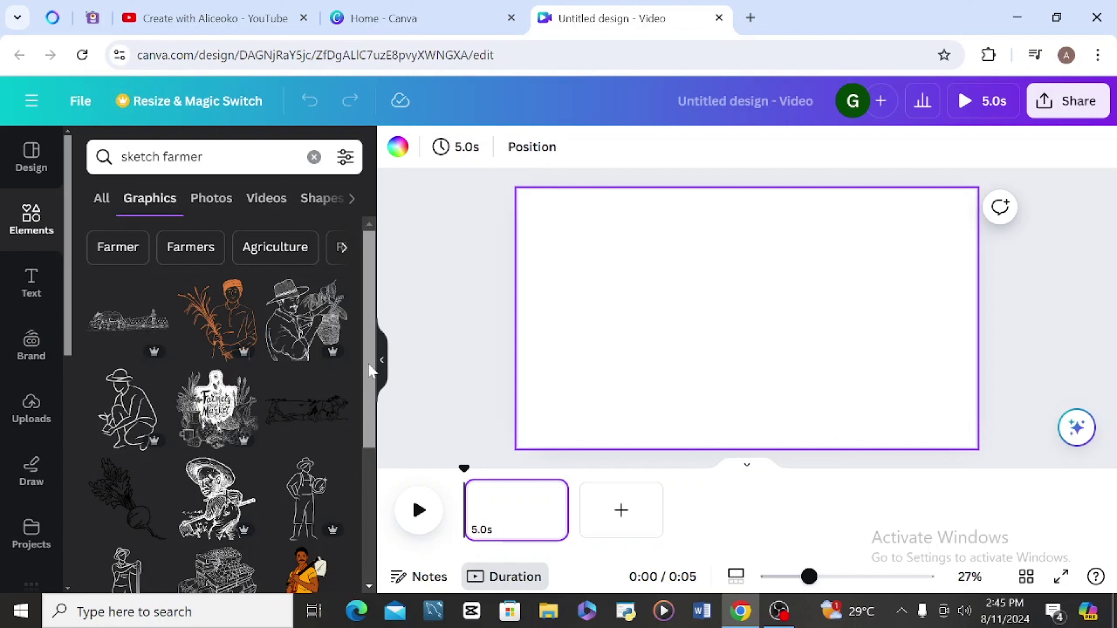
- Add the yellow-shirted farmer harvesting grain to the video page
scroll(378, 409, "down", 3)
scroll(374, 440, "down", 10)
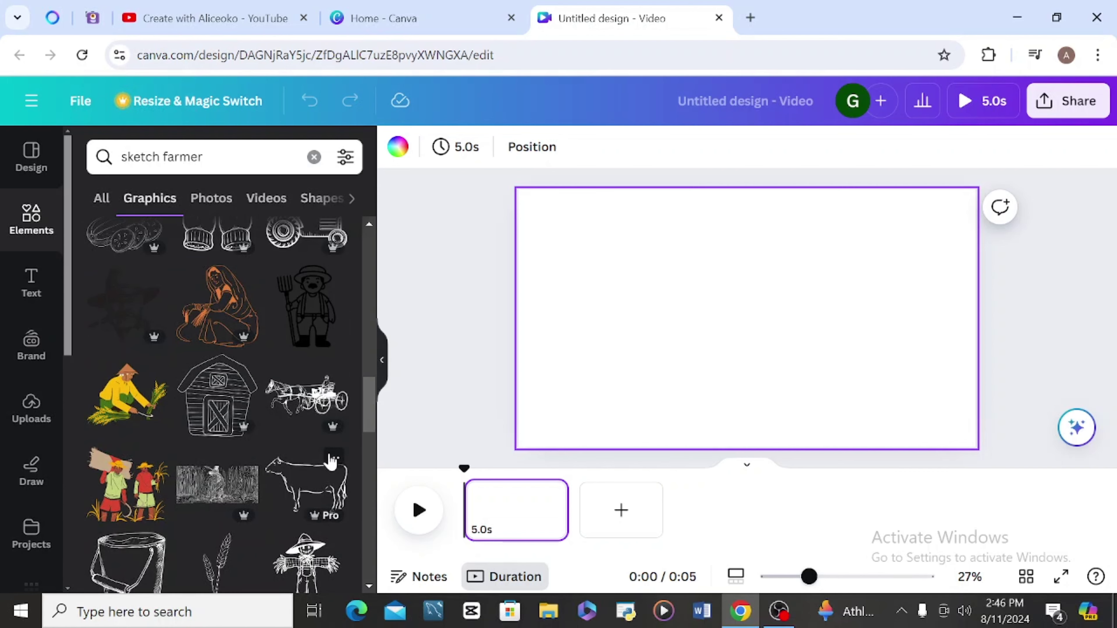
scroll(369, 417, "down", 3)
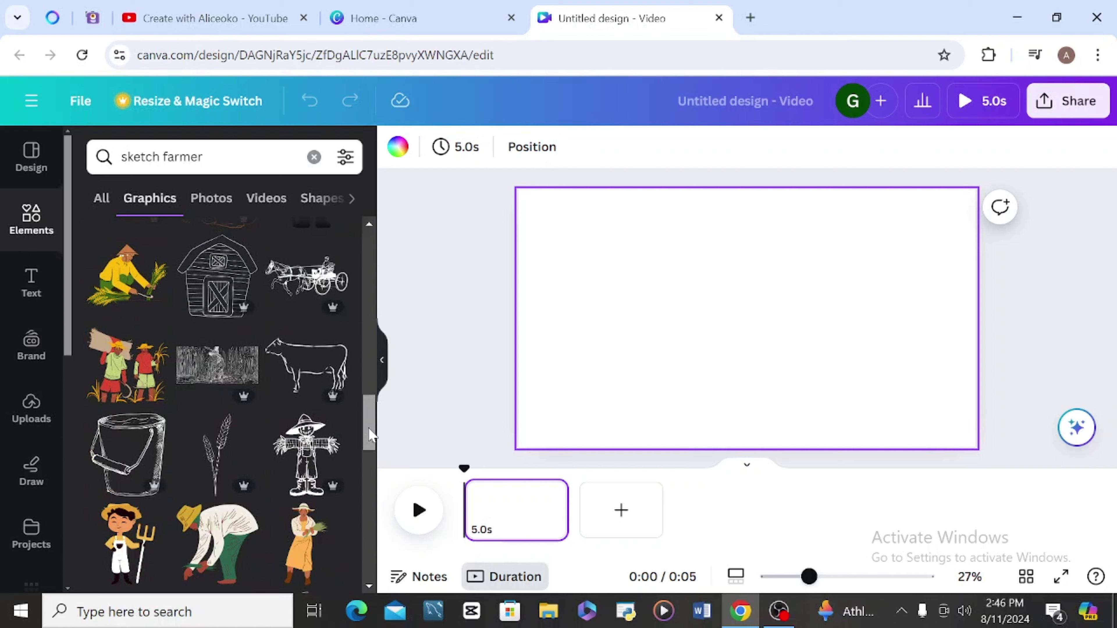
scroll(369, 423, "up", 3)
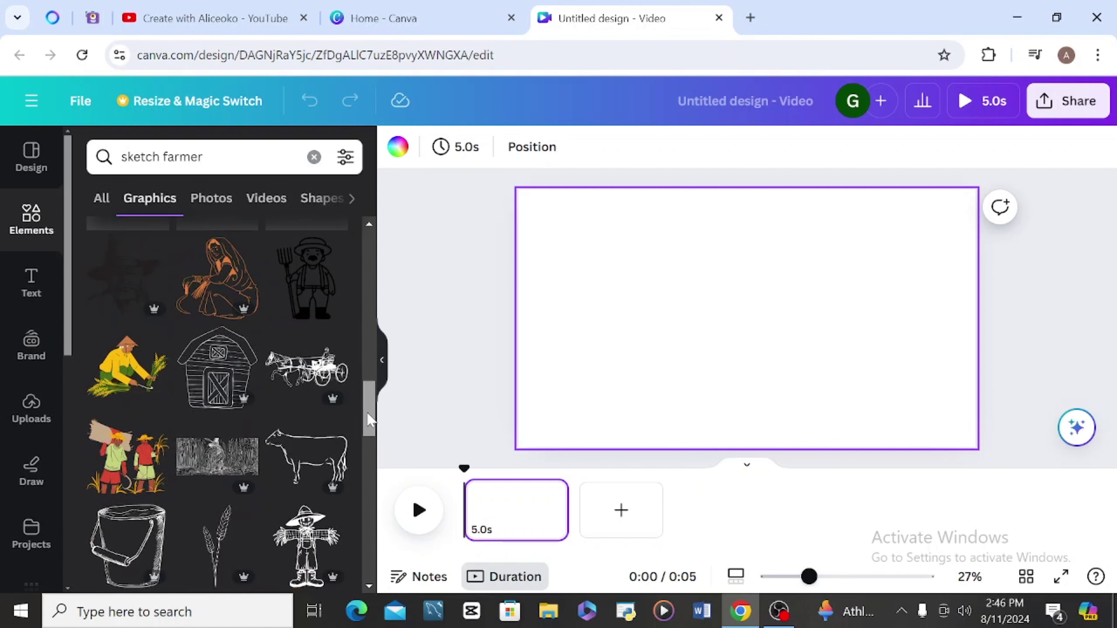
left_click(108, 391)
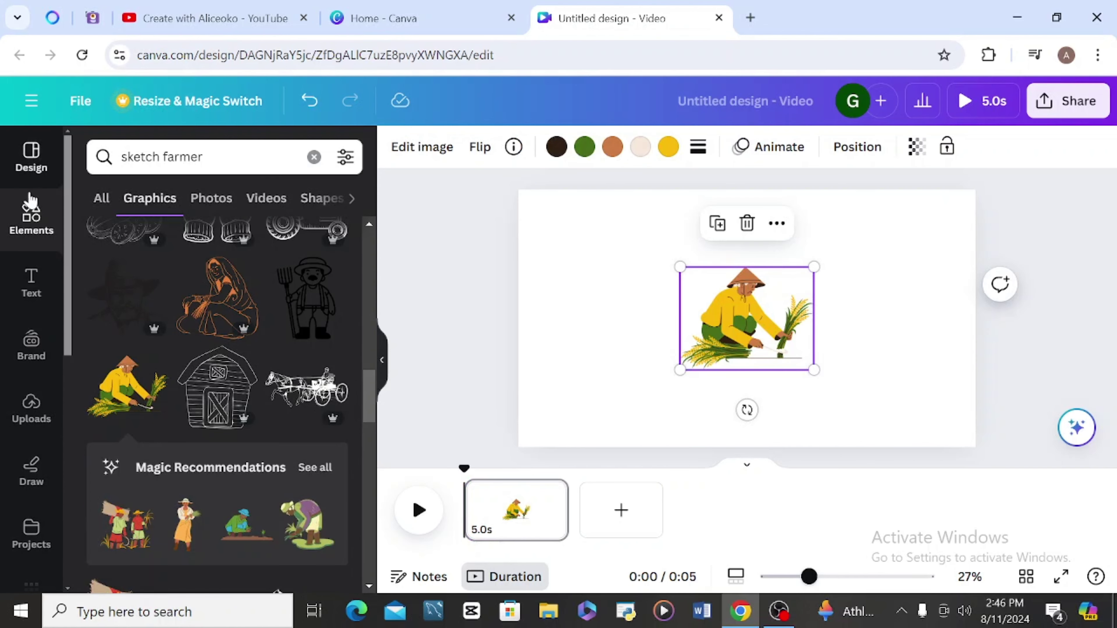
scroll(55, 192, "down", 1)
- Search Graphics for backgrounds, trying 'sketch farm background' before settling on 'garden background'
left_click(53, 199)
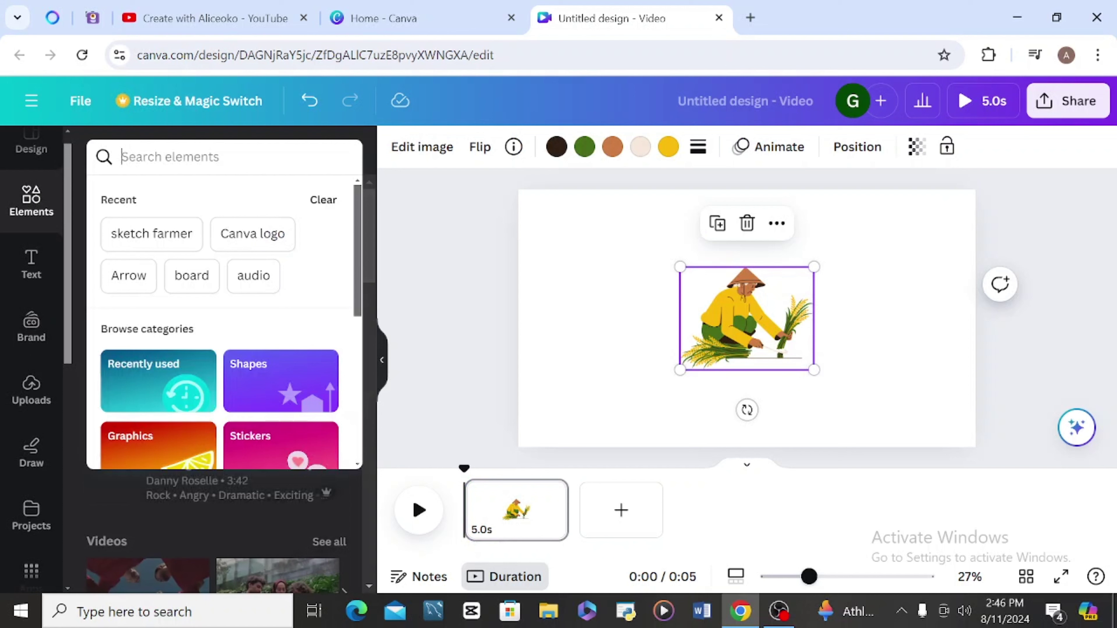
type("backg")
left_click(176, 235)
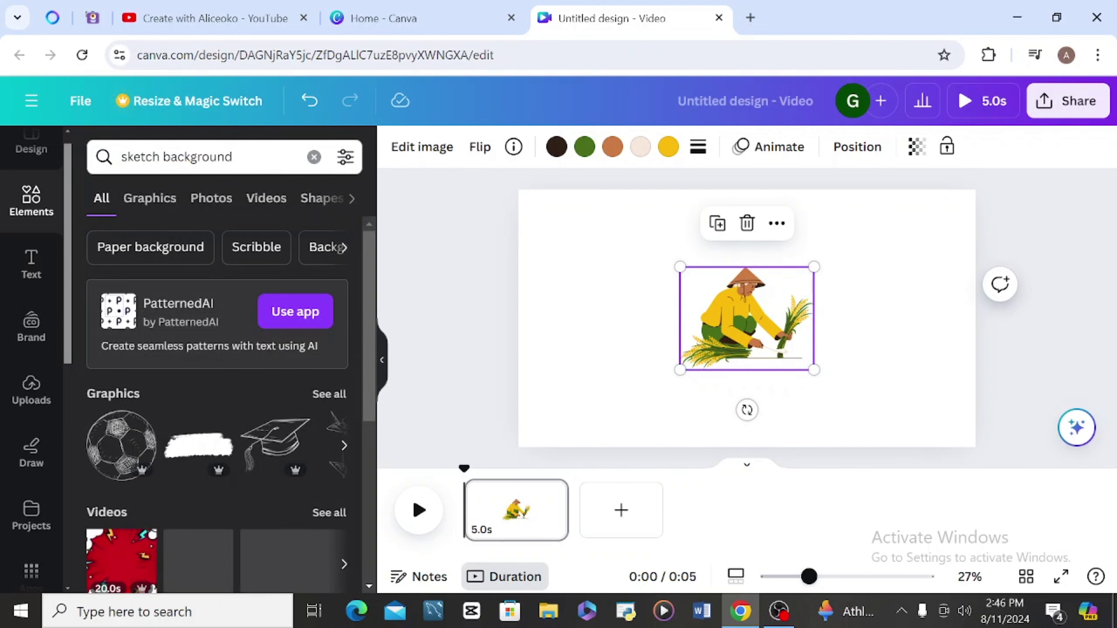
left_click(162, 157)
type("farm")
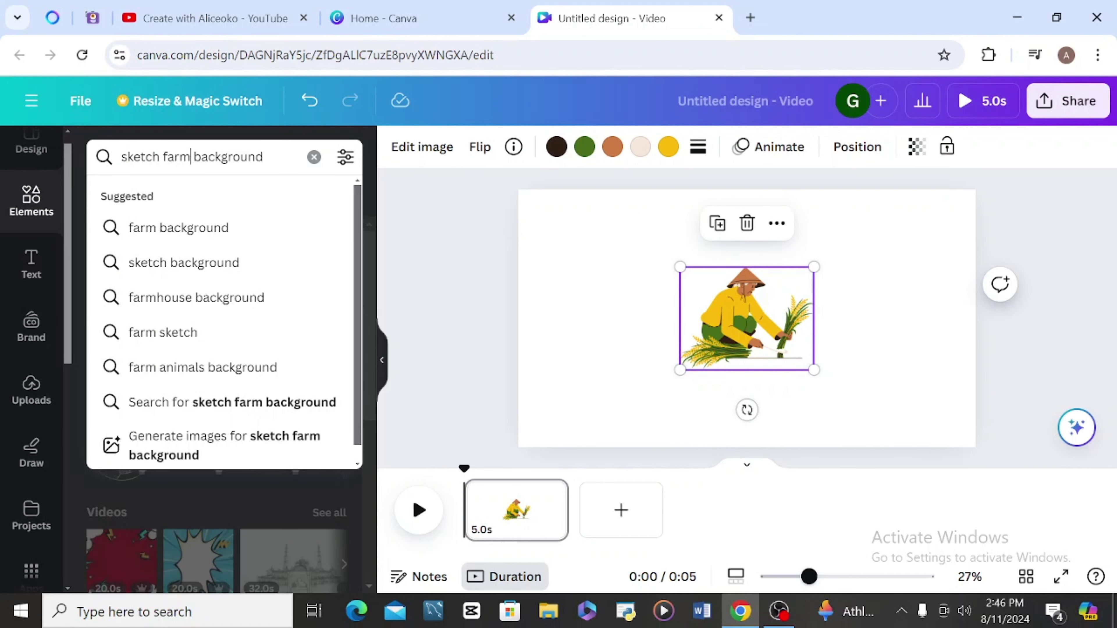
key("Return")
left_click(141, 211)
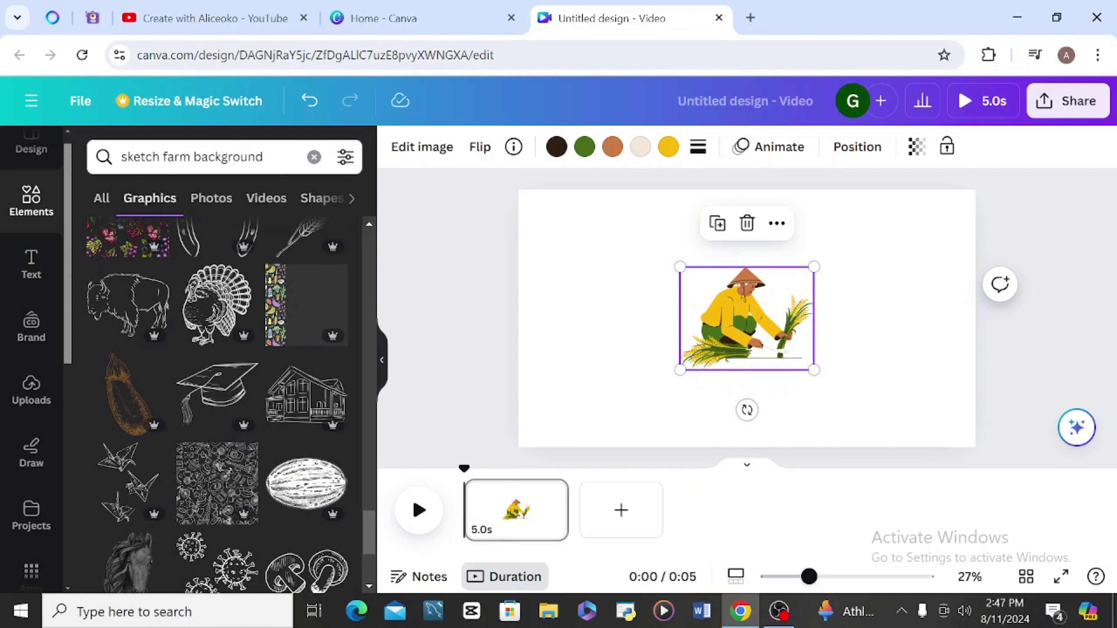
left_click(191, 157)
key("BackSpace")
key("BackSpace")
key("BackSpace")
key("BackSpace")
key("BackSpace")
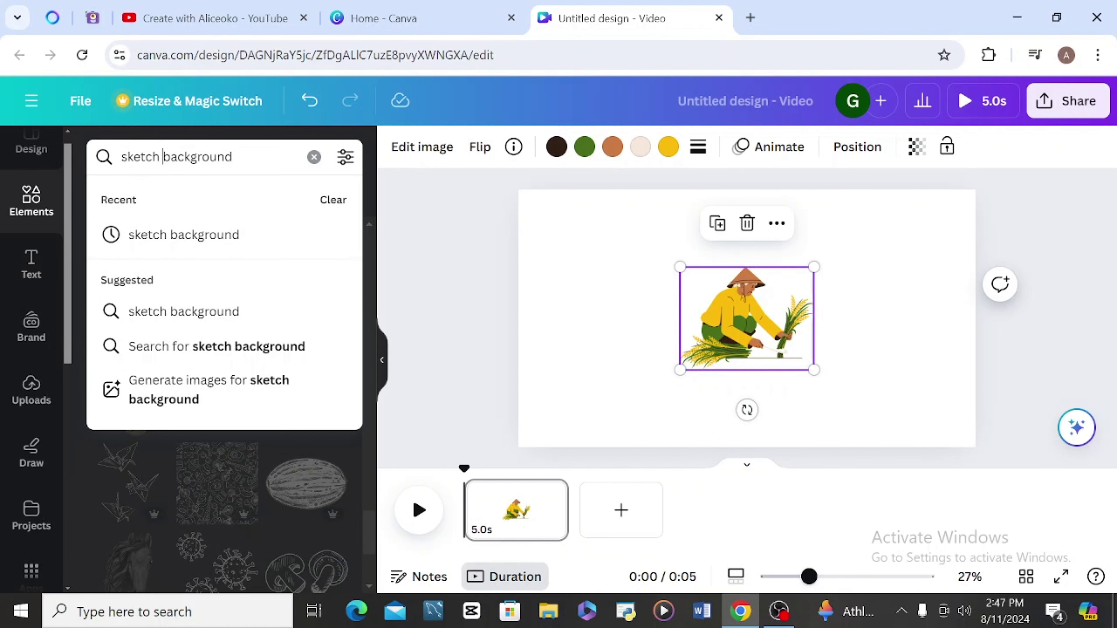
type("garden")
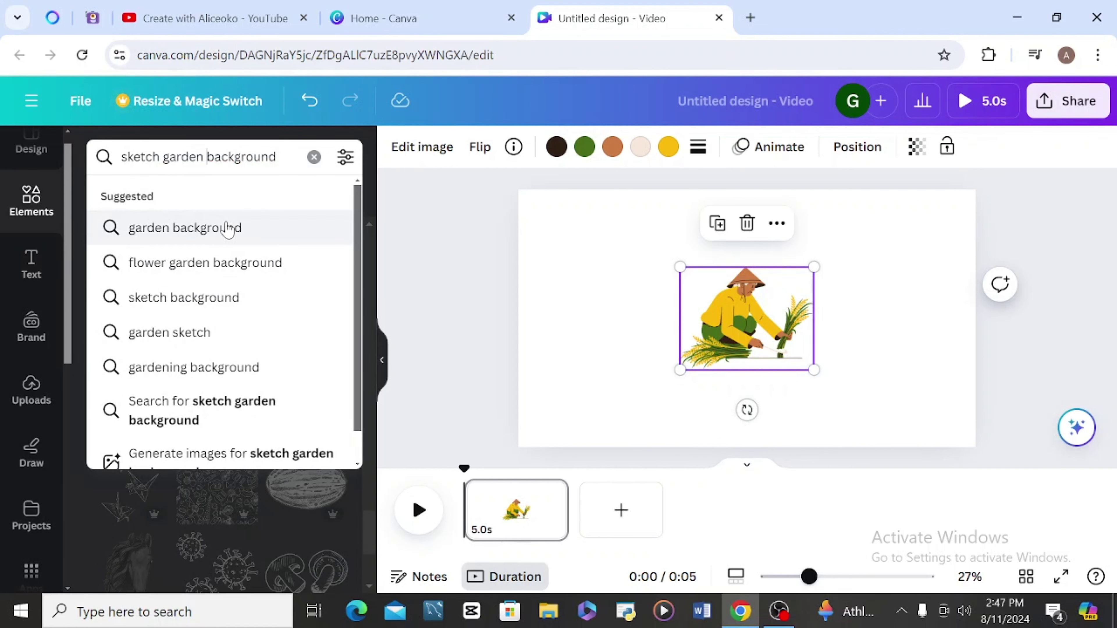
left_click(228, 228)
- Set the tree-and-grass garden graphic as the page background and enlarge the farmer
scroll(362, 480, "down", 10)
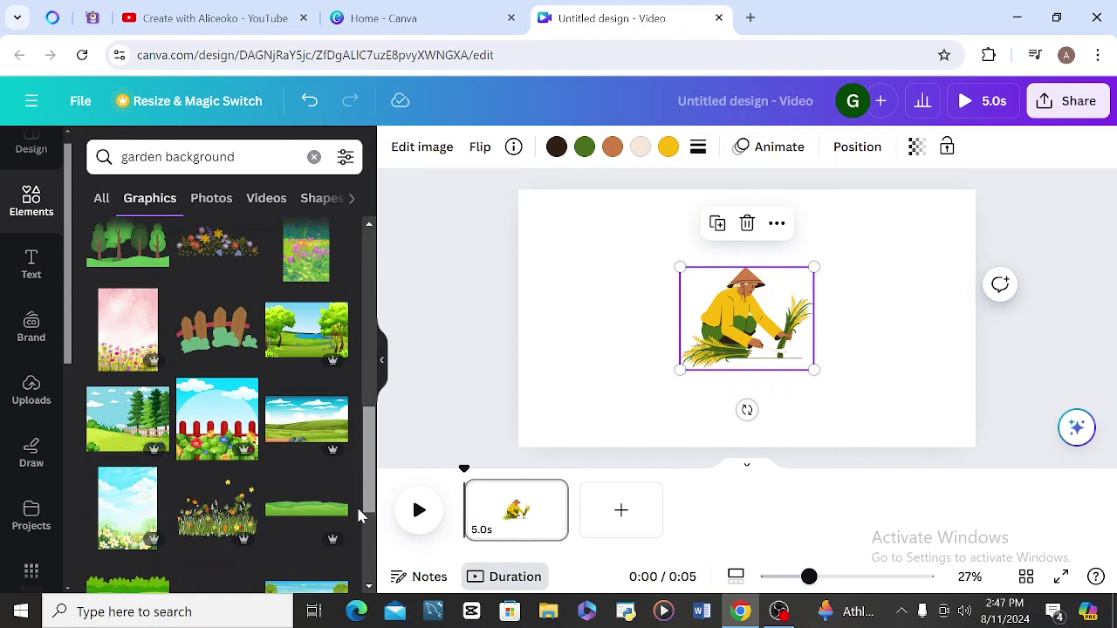
scroll(359, 518, "down", 5)
left_click(307, 315)
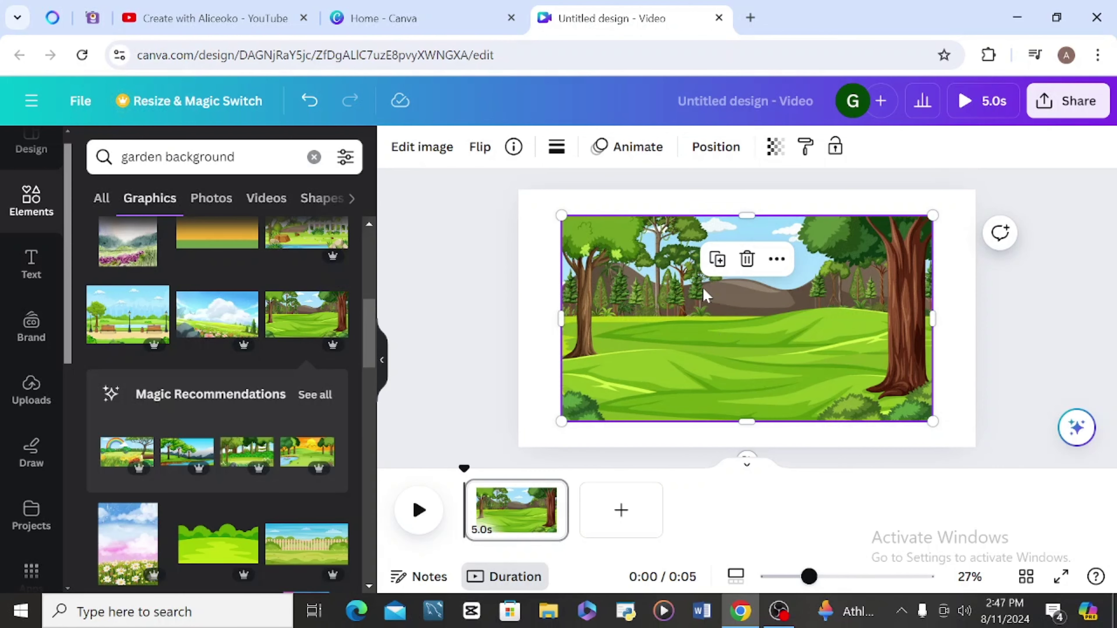
right_click(704, 295)
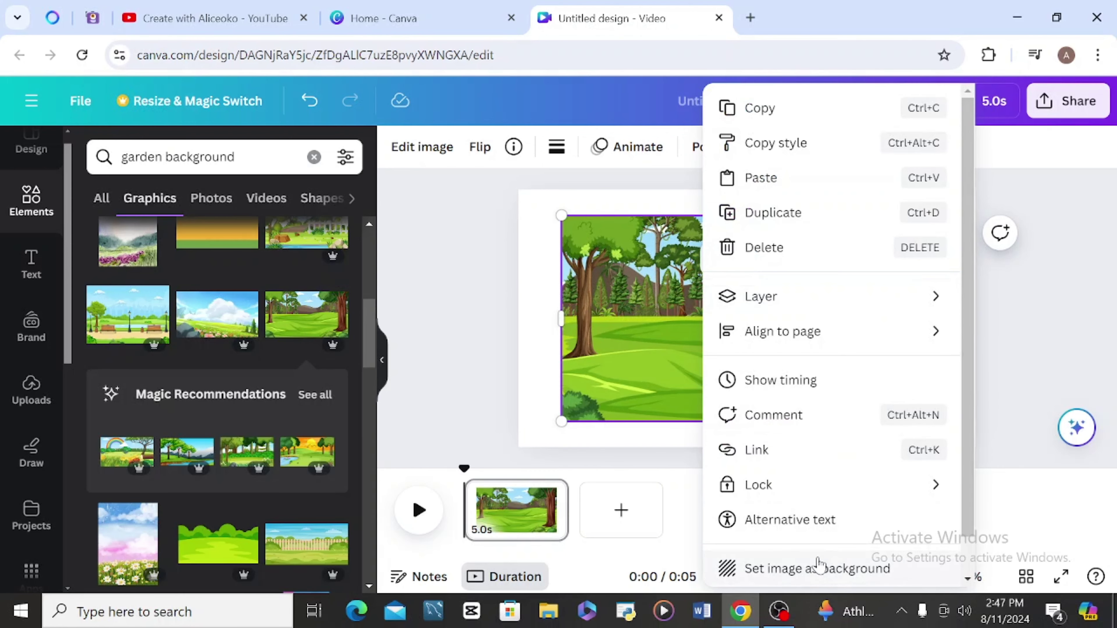
left_click(811, 572)
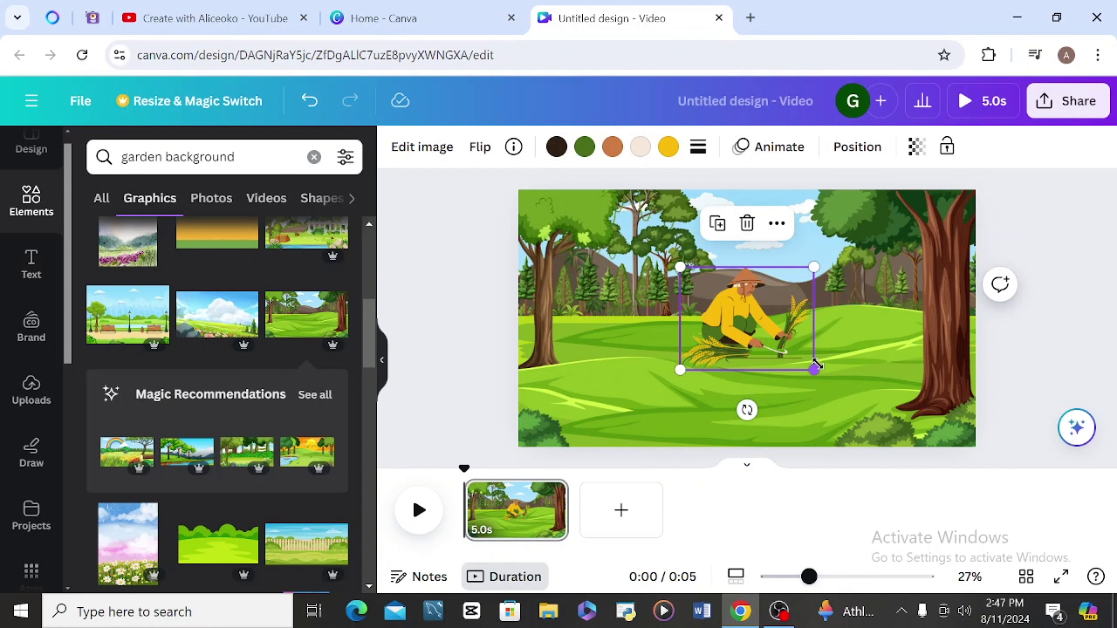
left_click_drag(816, 364, 880, 422)
- Try the tree-and-fence, cabin and tree-path garden graphics, deleting the unwanted ones
left_click(424, 200)
scroll(147, 433, "down", 5)
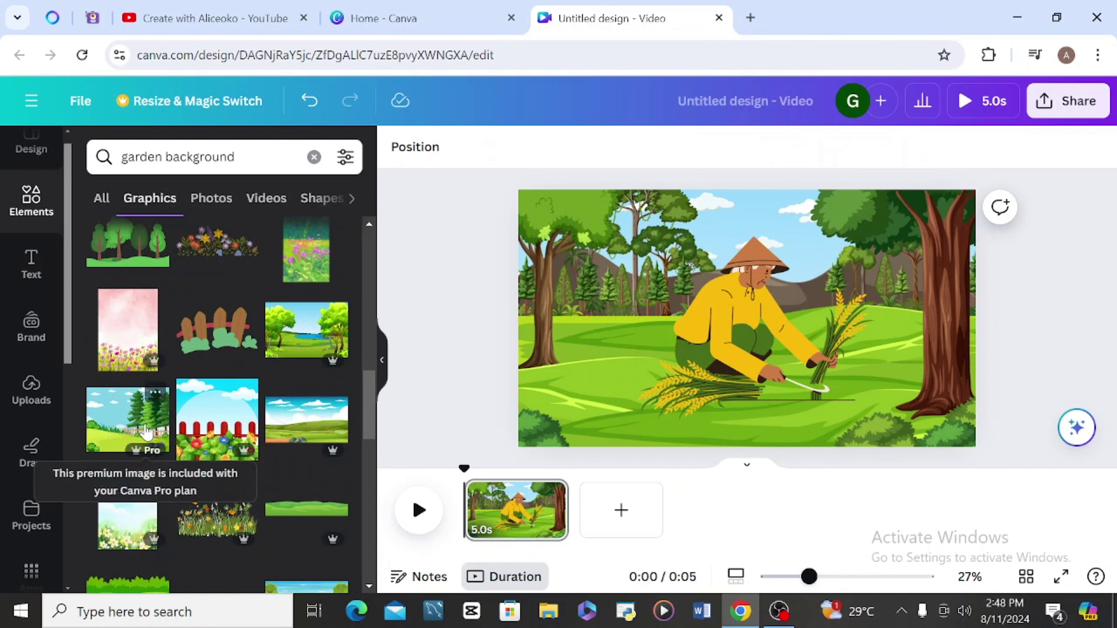
left_click(146, 433)
scroll(255, 352, "down", 5)
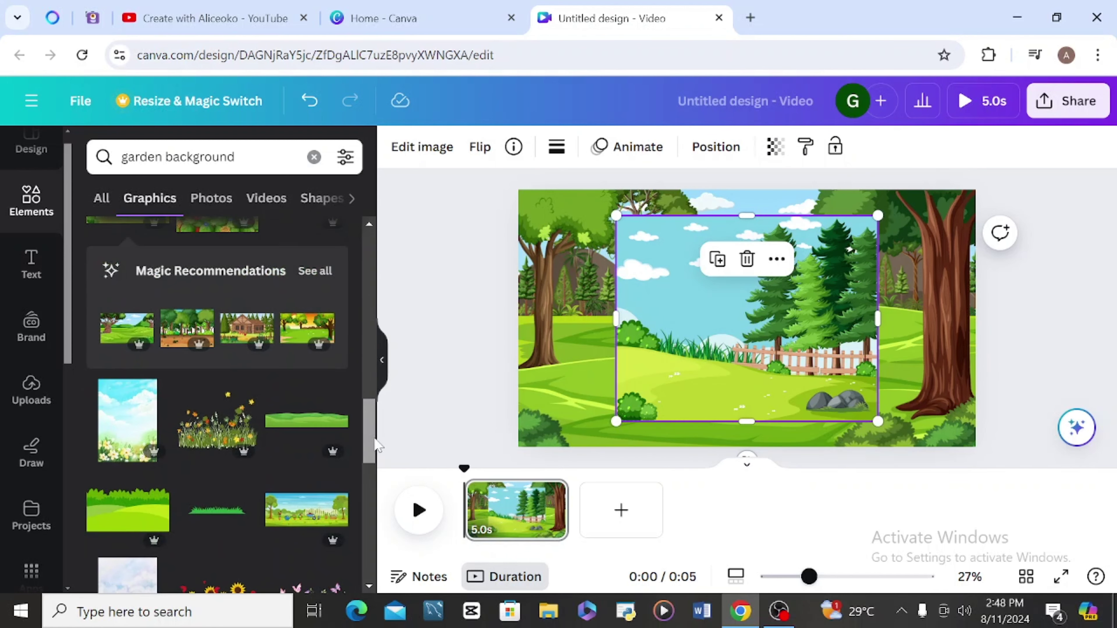
left_click(255, 351)
scroll(237, 352, "down", 10)
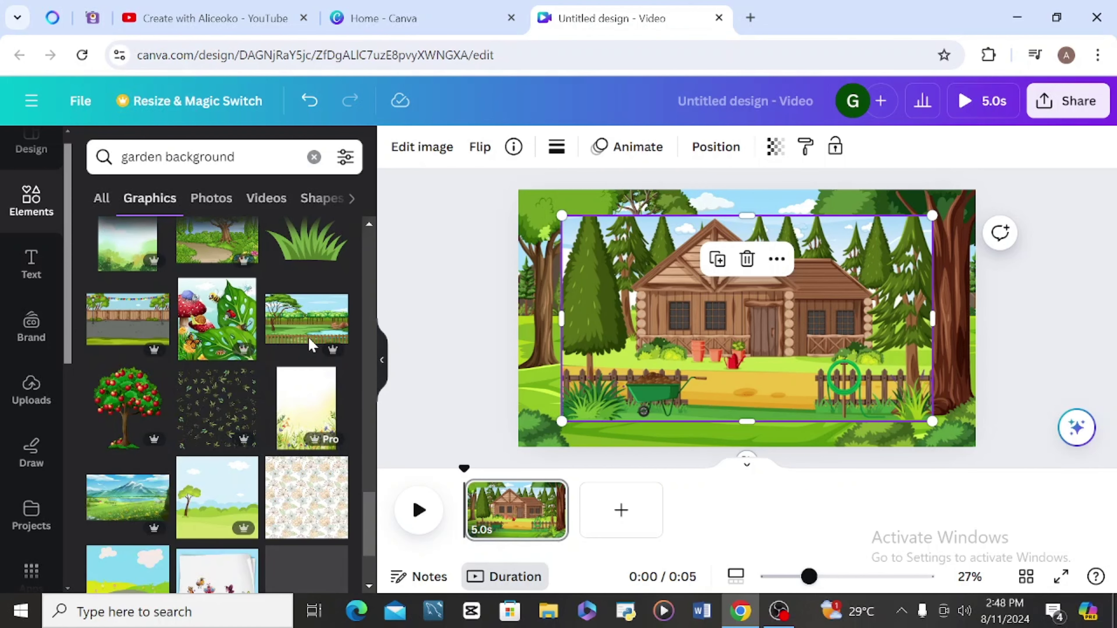
left_click(223, 241)
key("Delete")
mouse_move(805, 266)
left_mouse_down()
mouse_move(603, 268)
mouse_move(798, 266)
mouse_move(599, 412)
mouse_move(814, 276)
left_mouse_up()
scroll(360, 525, "down", 5)
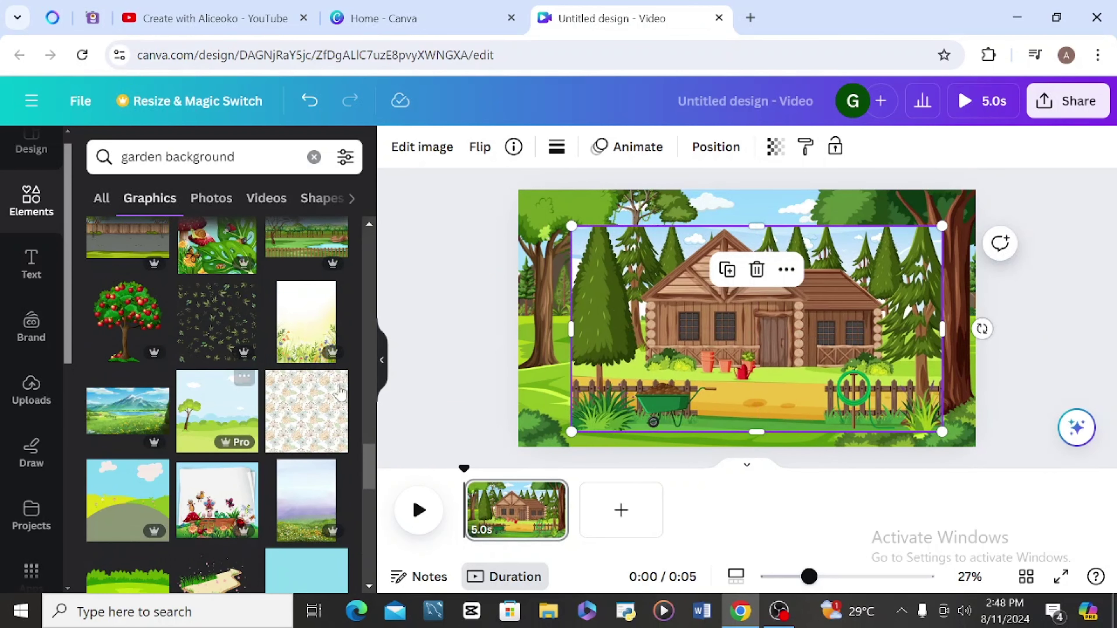
key("Delete")
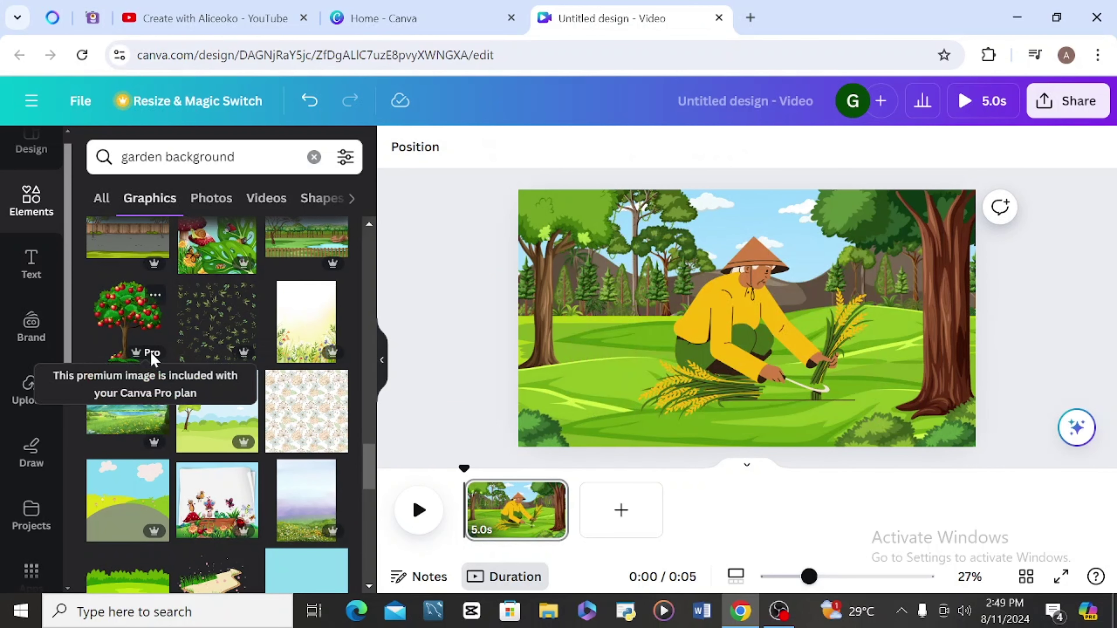
- Place the red apple tree at the top-left and shift the farmer right
left_click_drag(125, 321, 531, 287)
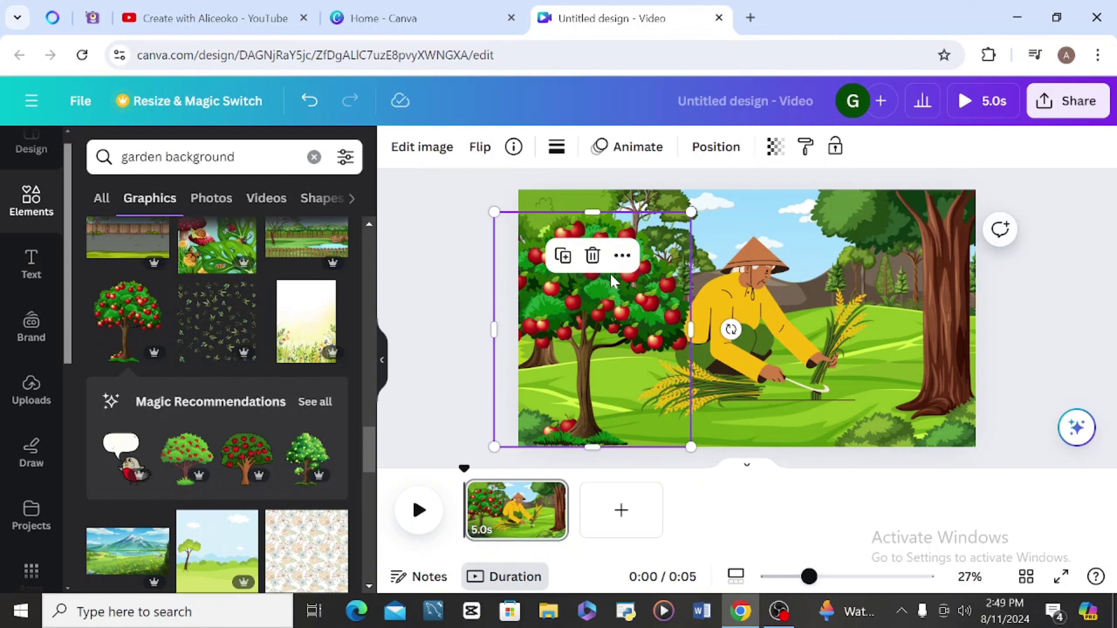
left_click_drag(613, 281, 629, 247)
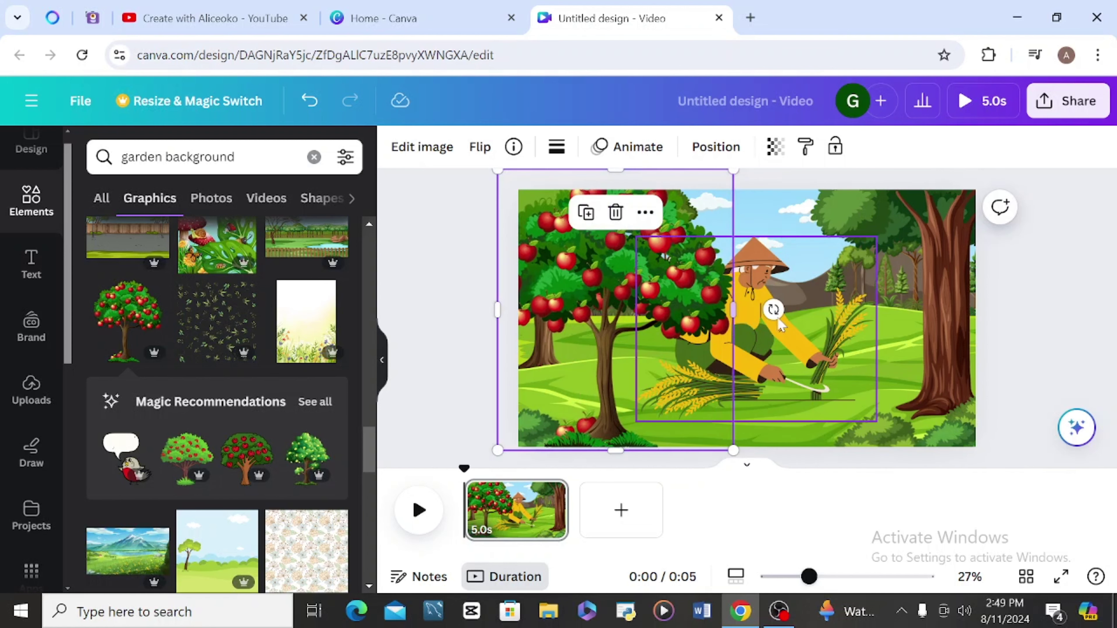
left_click_drag(790, 329, 848, 315)
left_click(421, 361)
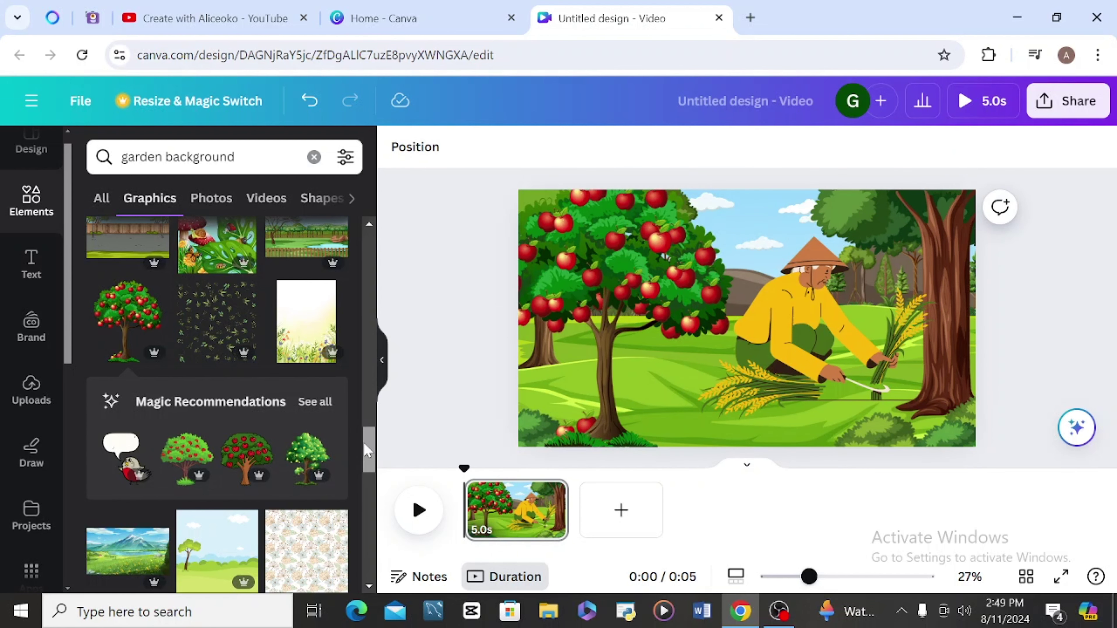
left_click_drag(364, 450, 371, 246)
- Clear the search, then shrink the blue butterfly and perch it on the apple tree
left_click(228, 156)
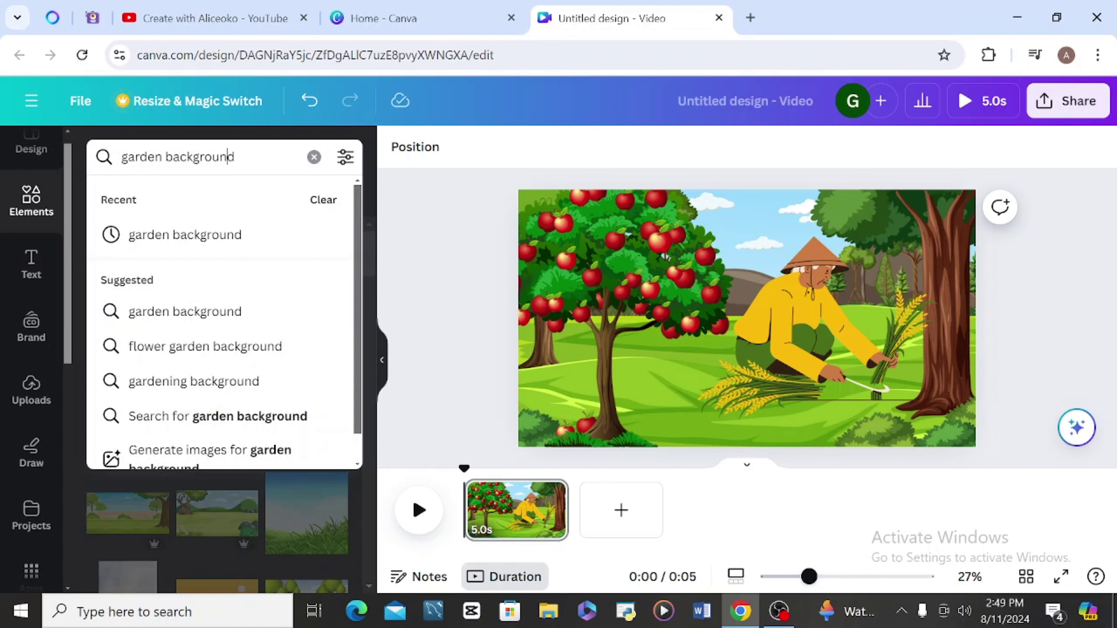
key("BackSpace")
key("BackSpace")
key("BackSpace")
key("BackSpace")
key("BackSpace")
key("BackSpace")
key("BackSpace")
key("BackSpace")
key("BackSpace")
key("BackSpace")
key("BackSpace")
key("BackSpace")
key("BackSpace")
key("BackSpace")
key("BackSpace")
key("BackSpace")
key("BackSpace")
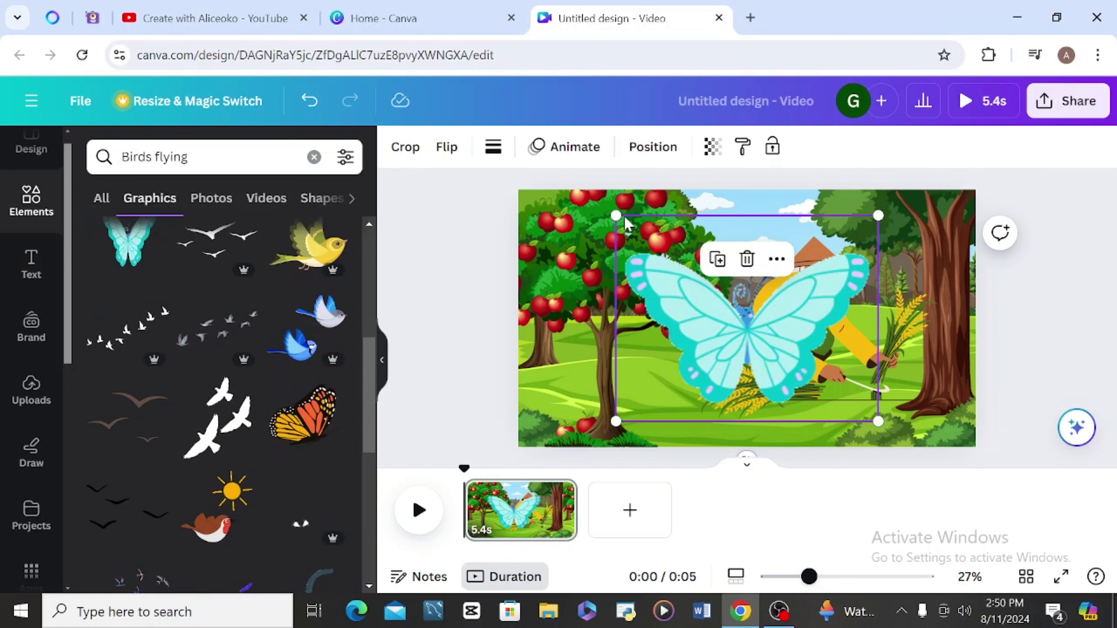
left_click_drag(616, 214, 734, 307)
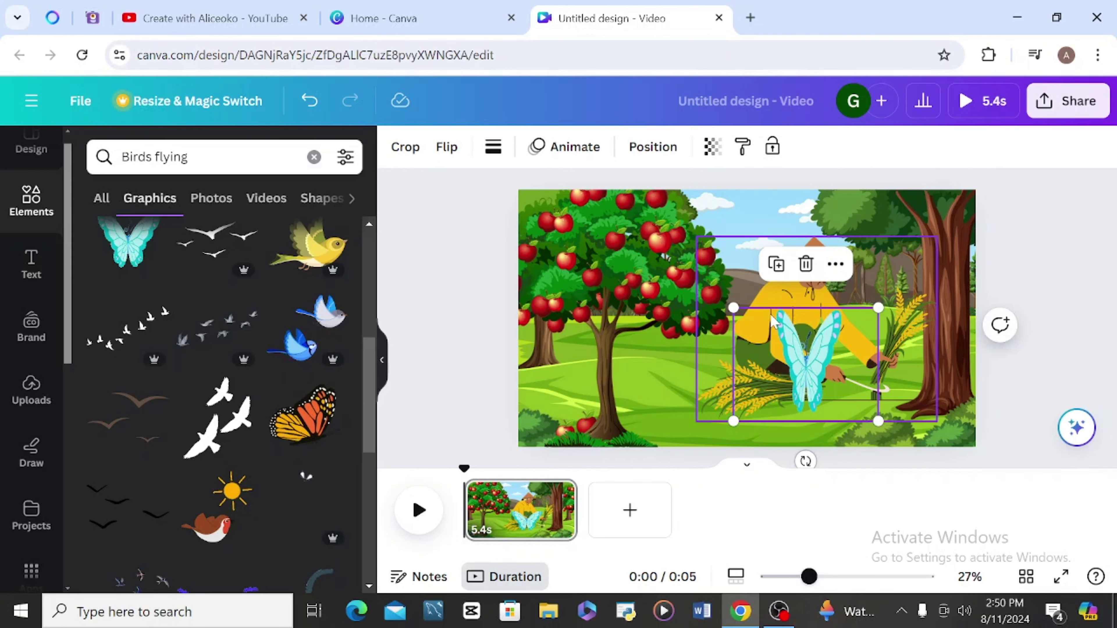
left_click_drag(829, 401, 633, 279)
scroll(211, 396, "down", 5)
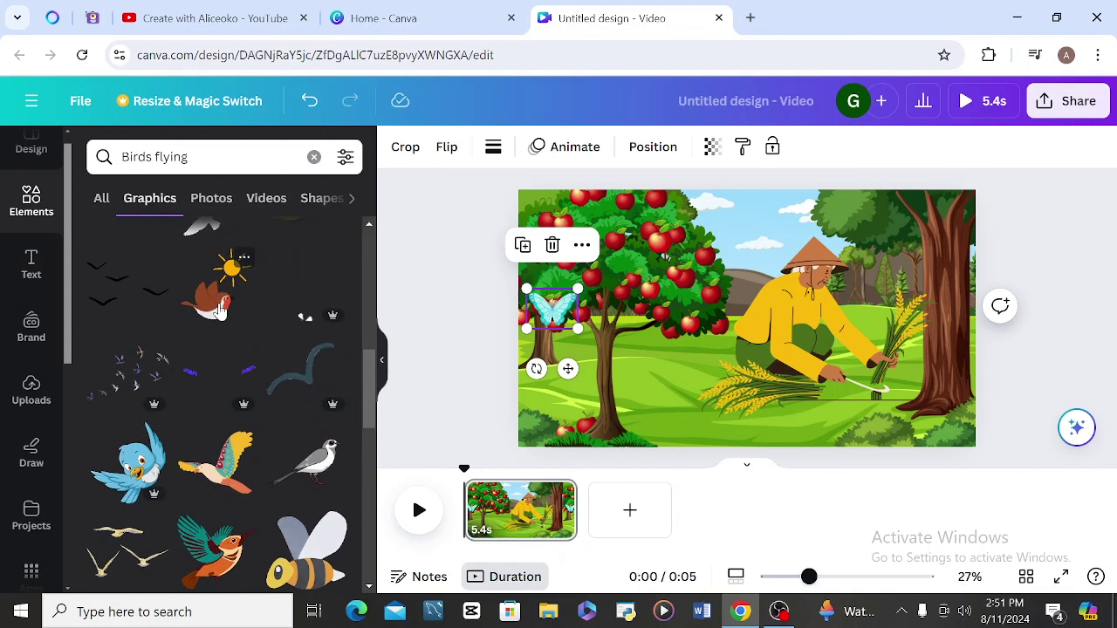
- Add the robin, flip it horizontally, shrink it and perch it top-right by the trunk
left_click(219, 308)
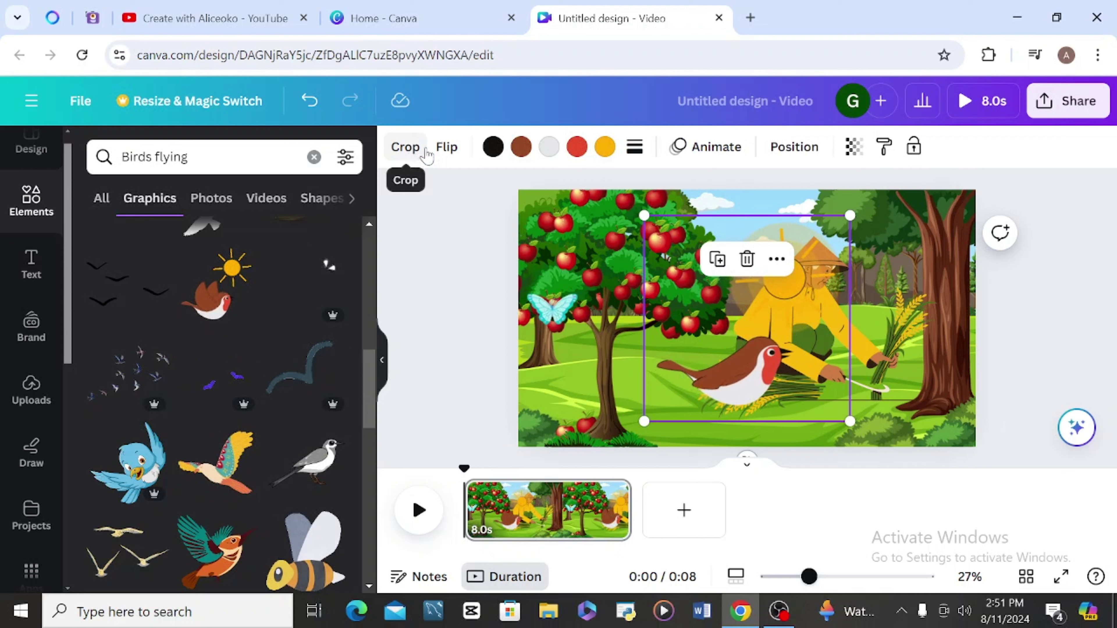
left_click(447, 148)
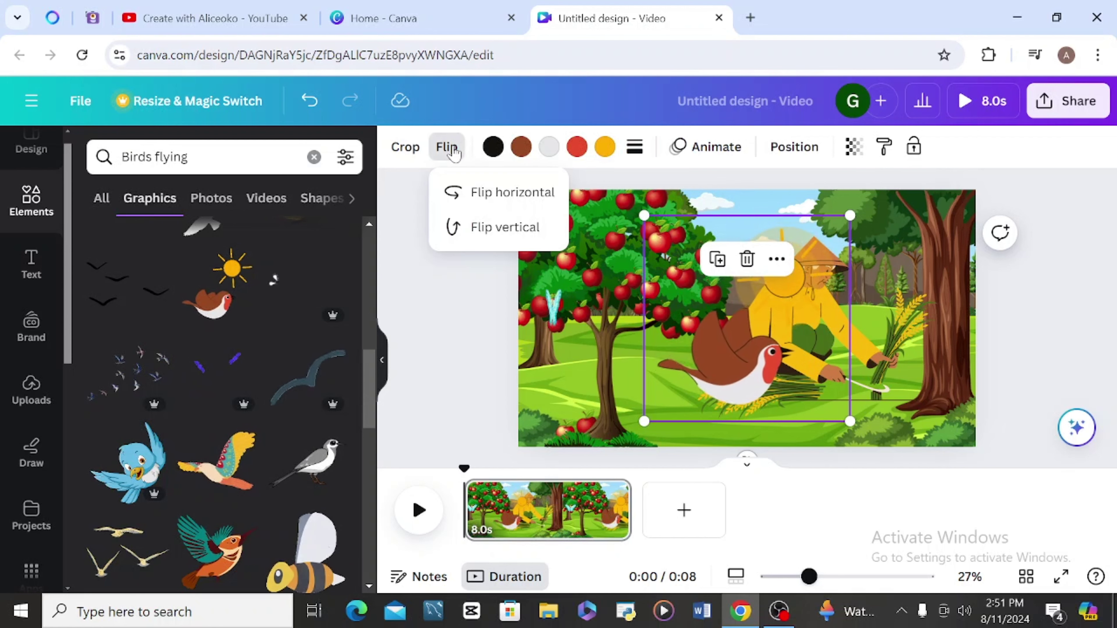
left_click(448, 192)
left_click_drag(644, 215, 742, 362)
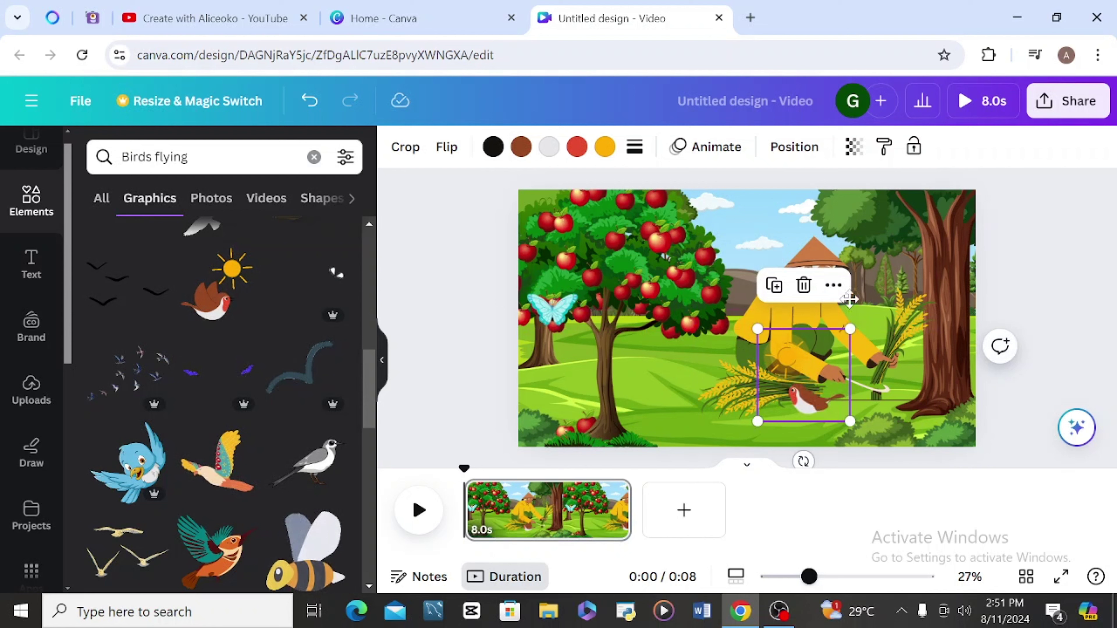
left_click_drag(849, 299, 971, 221)
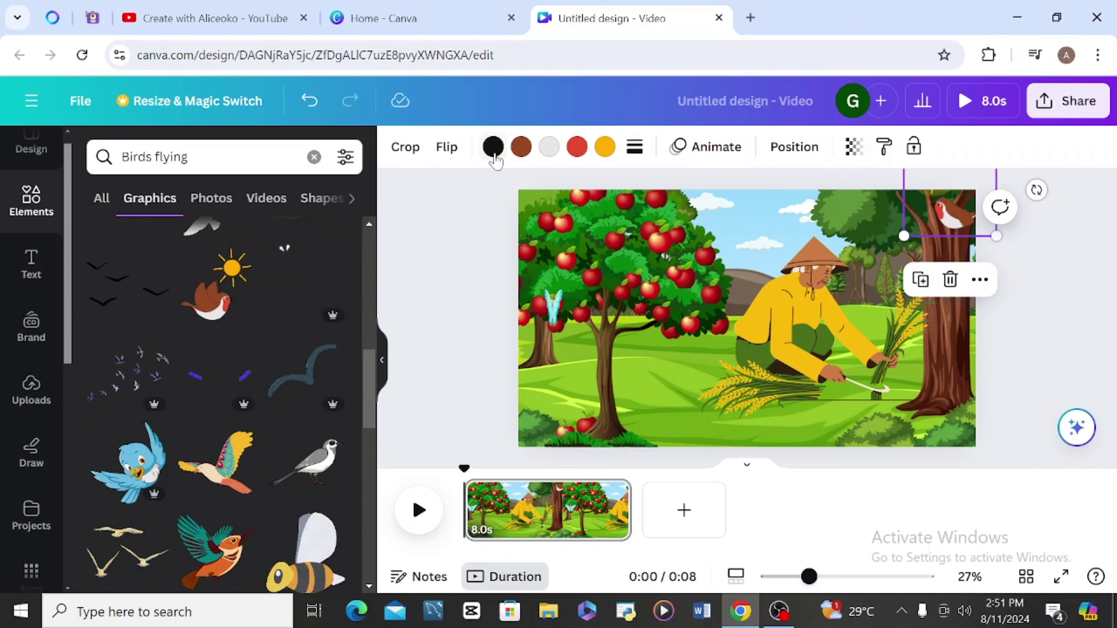
- Draw the robin a leftward custom flight path across the sky, Steady style, slower speed
left_click(725, 150)
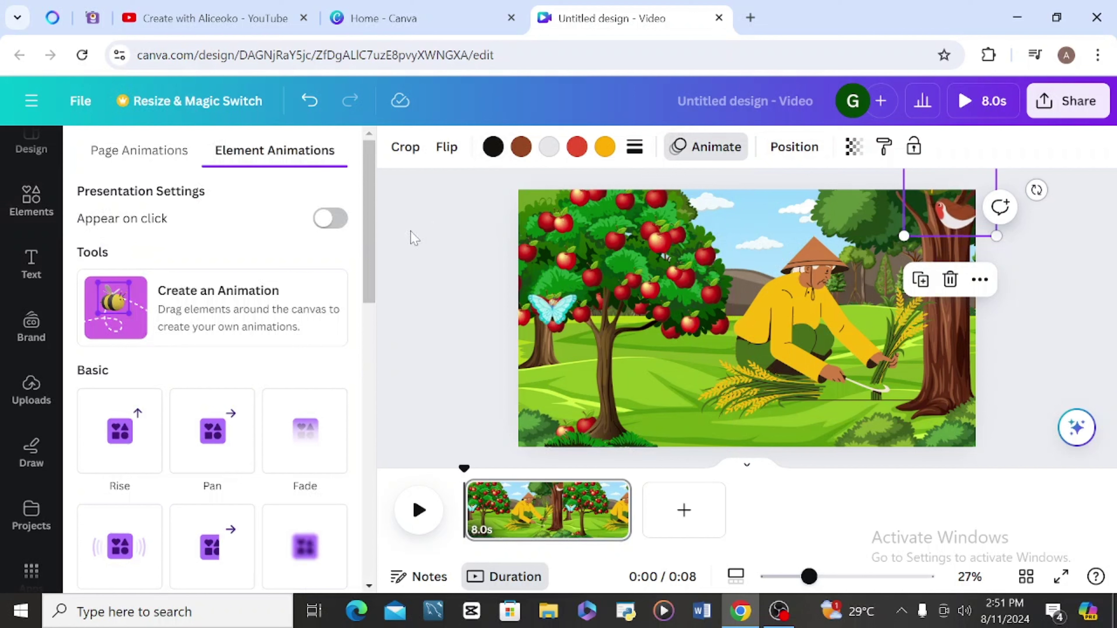
left_click(221, 309)
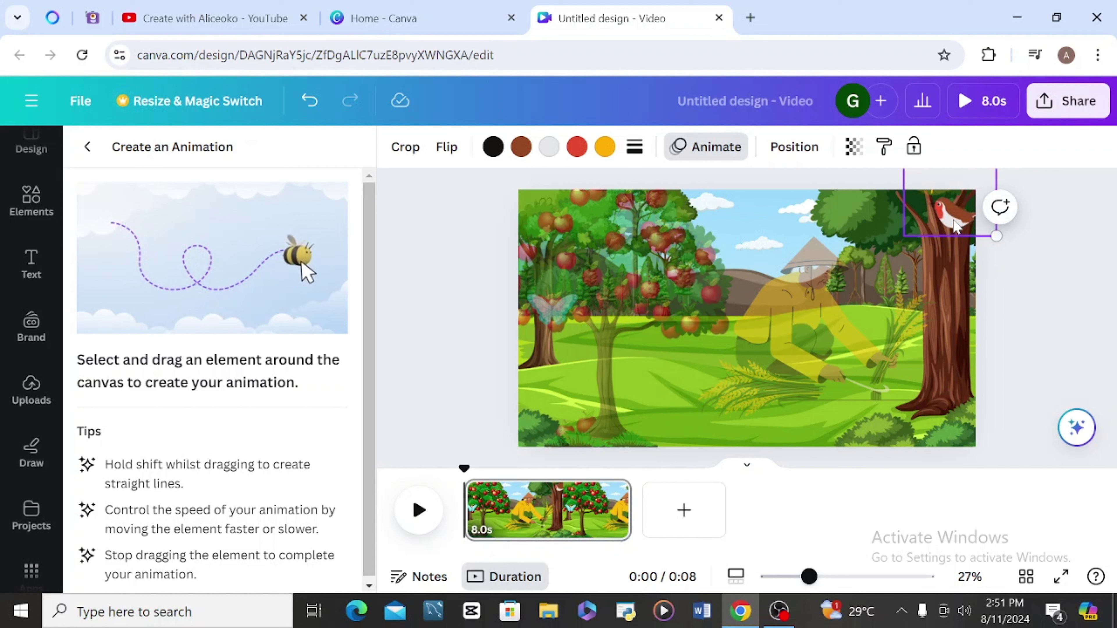
mouse_move(956, 227)
left_mouse_down()
mouse_move(763, 252)
mouse_move(506, 265)
left_mouse_up()
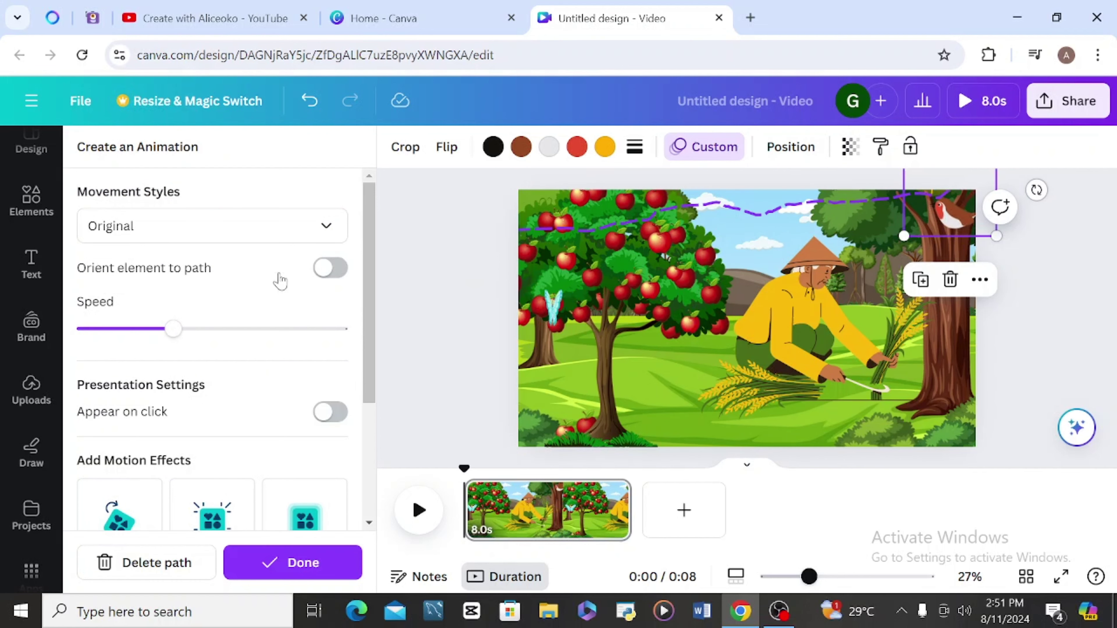
left_click(198, 231)
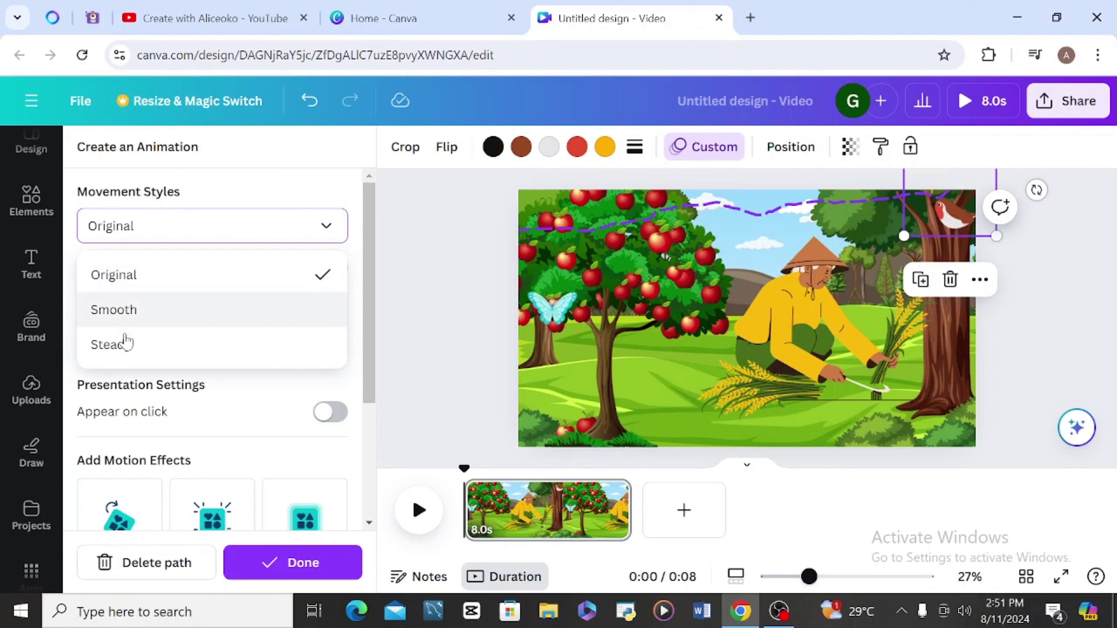
left_click(131, 352)
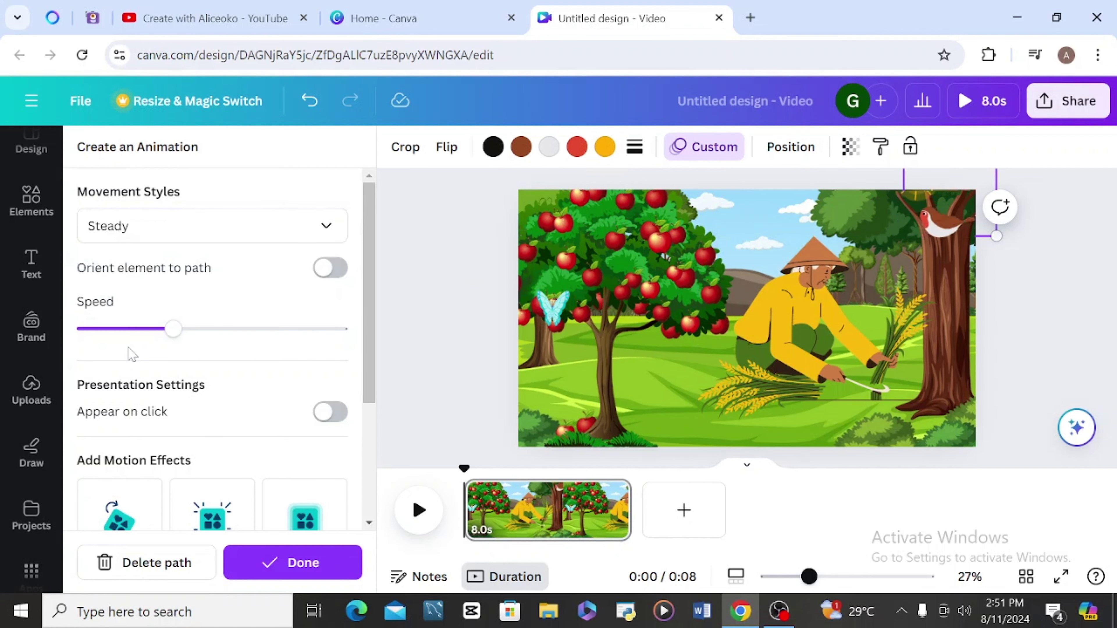
left_click(125, 328)
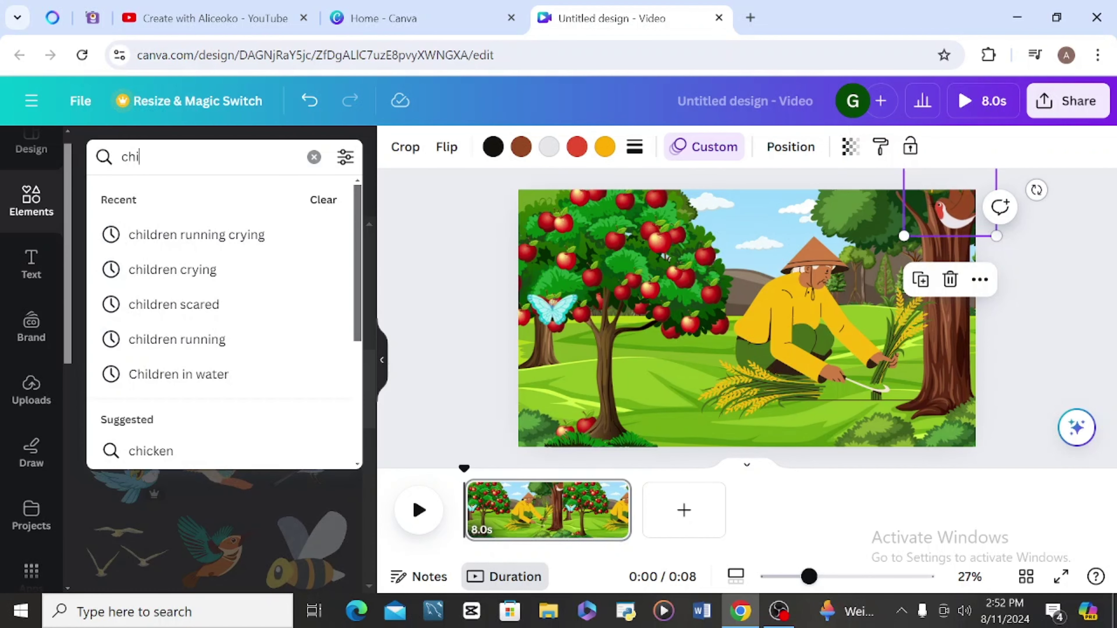
- Search Elements for 'hen sketch', browse results, then refine the search to 'hen walk sketch'
key("BackSpace")
key("BackSpace")
key("BackSpace")
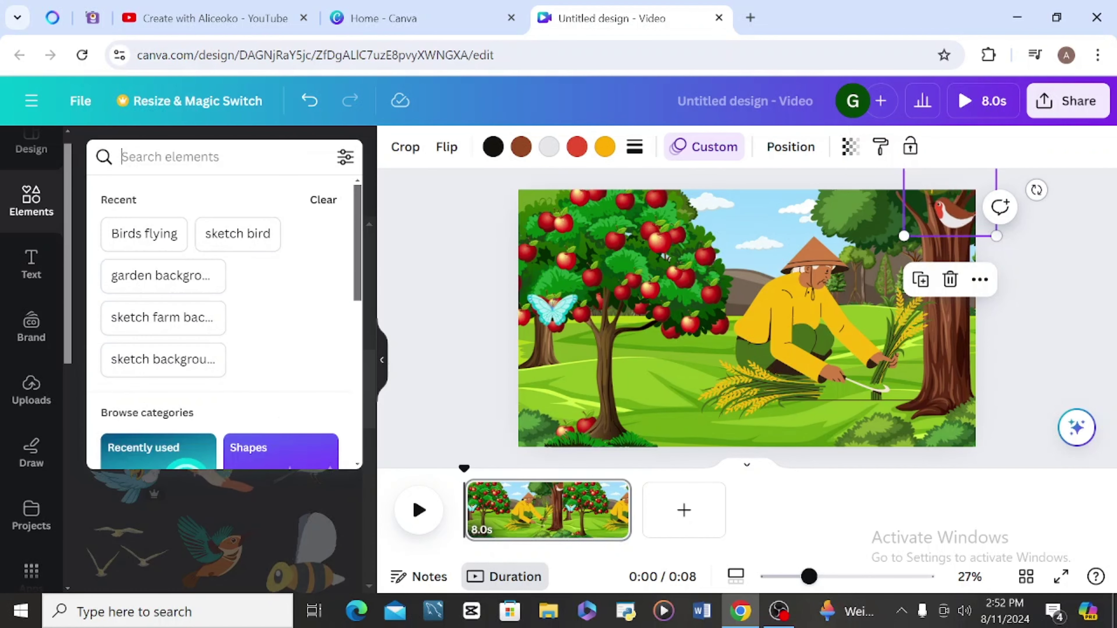
type("hen sketch")
key("Return")
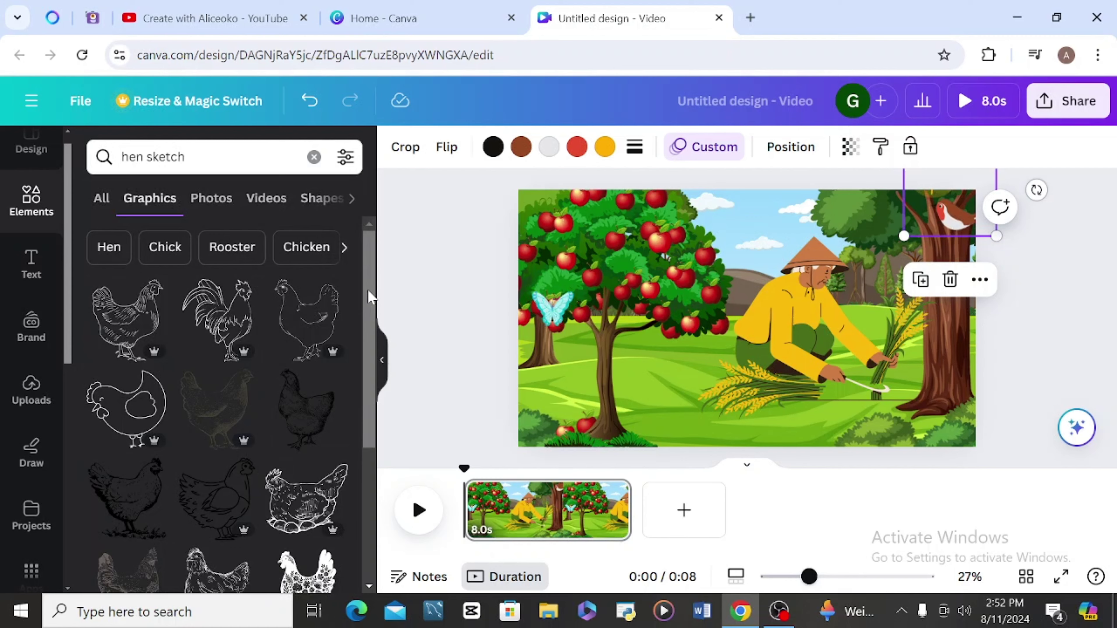
left_click_drag(368, 297, 381, 468)
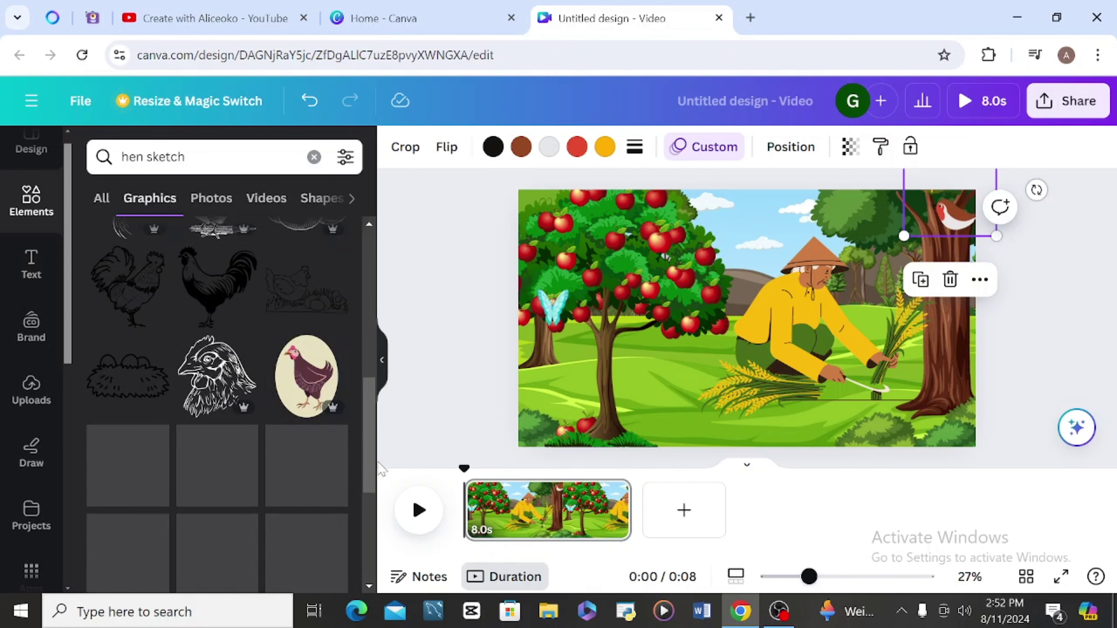
left_click_drag(369, 422, 369, 518)
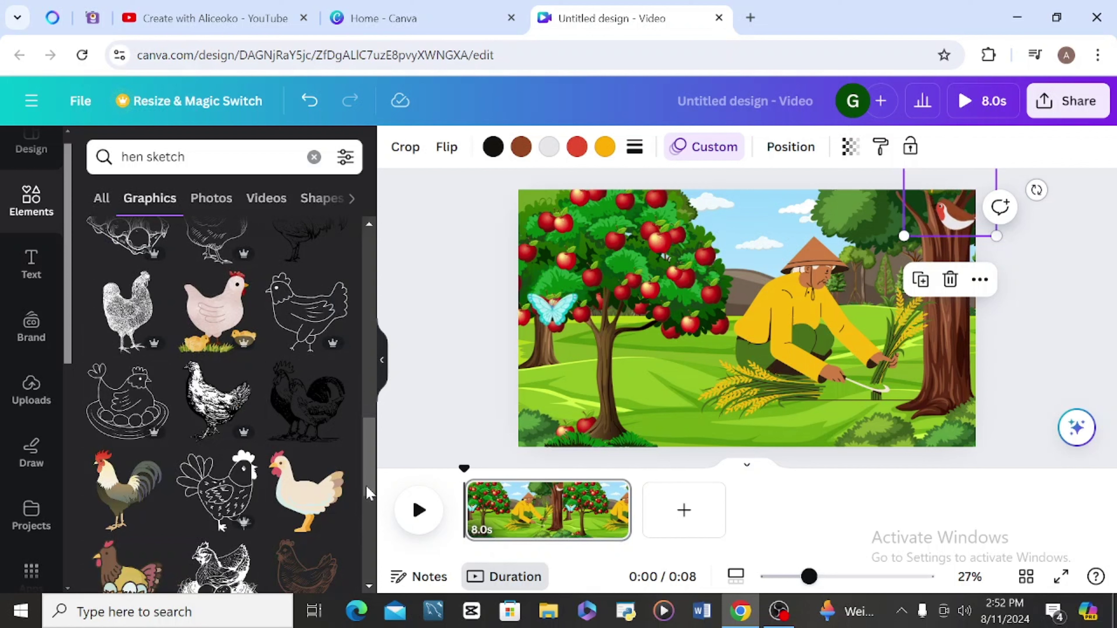
left_click_drag(374, 451, 373, 531)
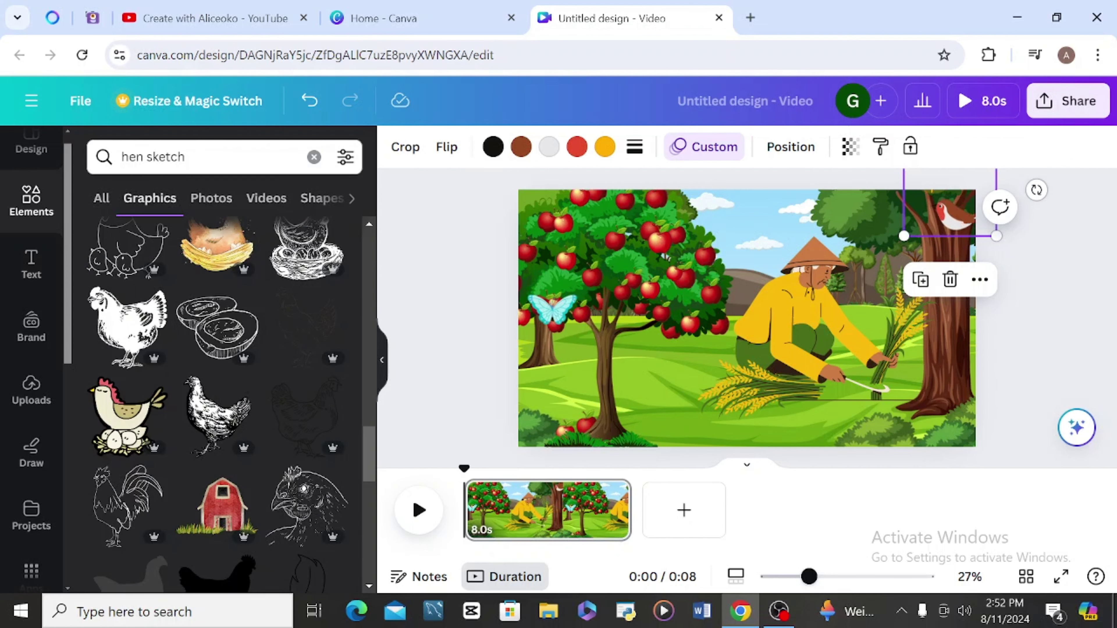
left_click(186, 157)
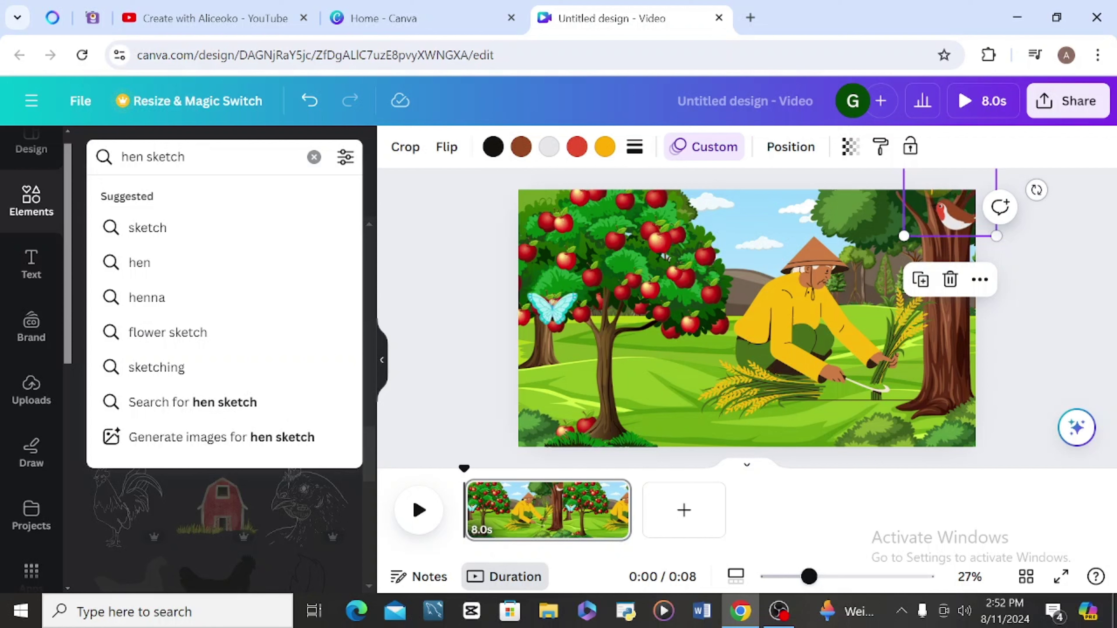
key("Escape")
left_click(149, 157)
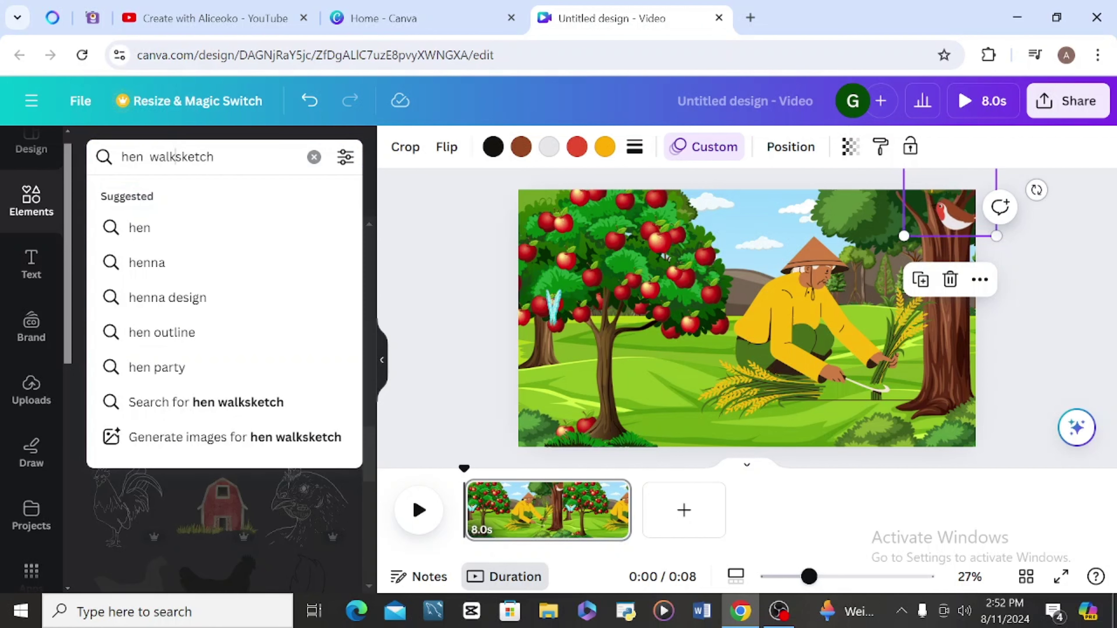
key("Return")
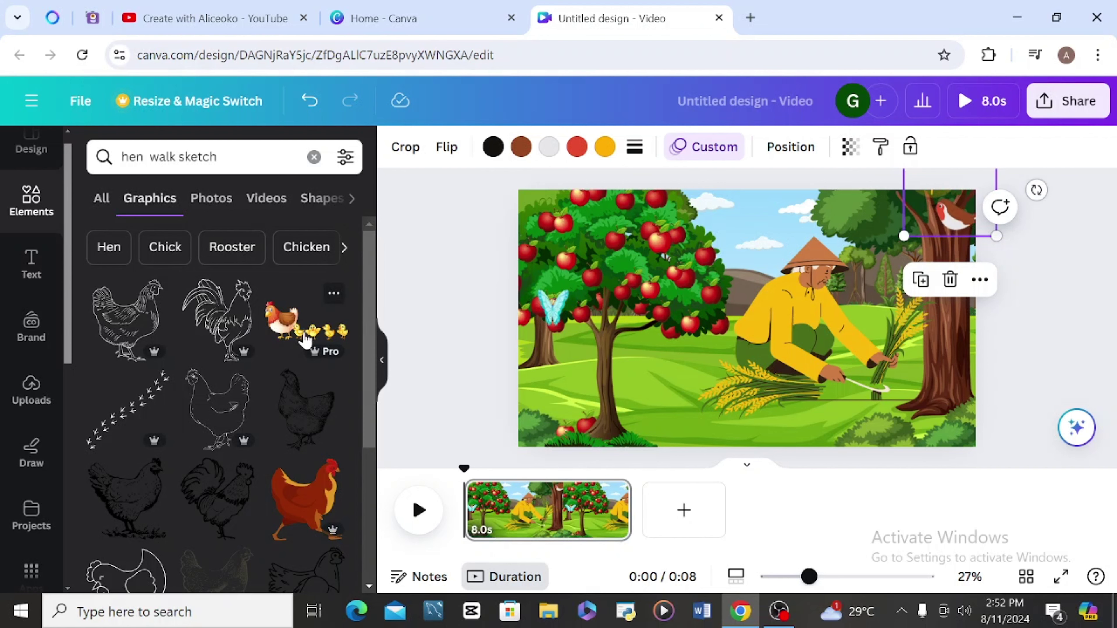
left_click_drag(364, 379, 370, 528)
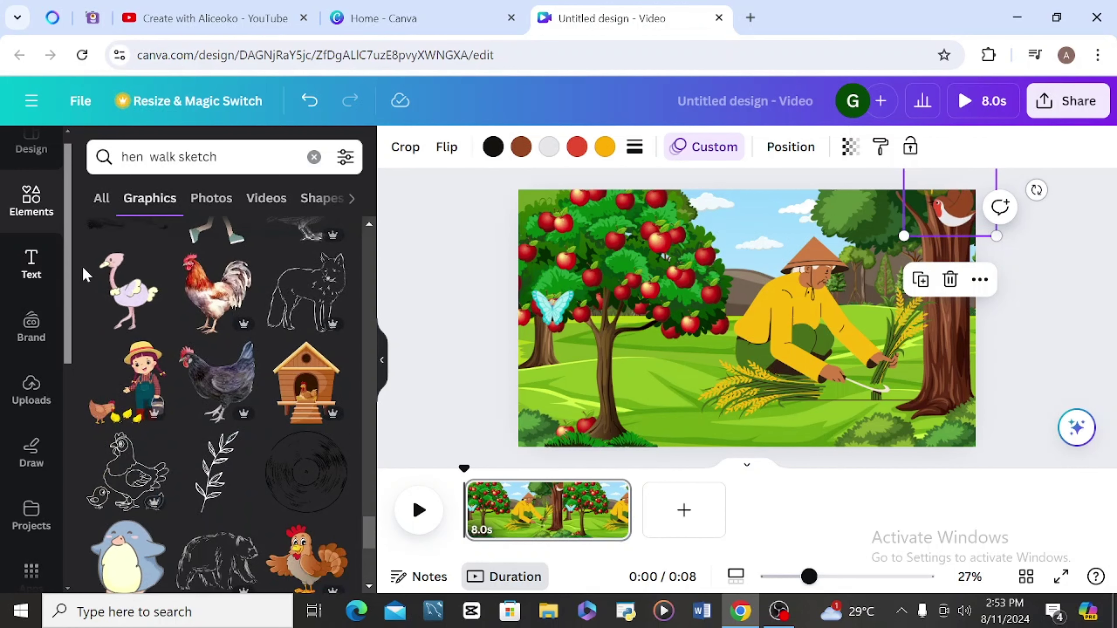
- Add the ostrich graphic and shrink the hen-with-chicks to fit the scene
left_click(113, 290)
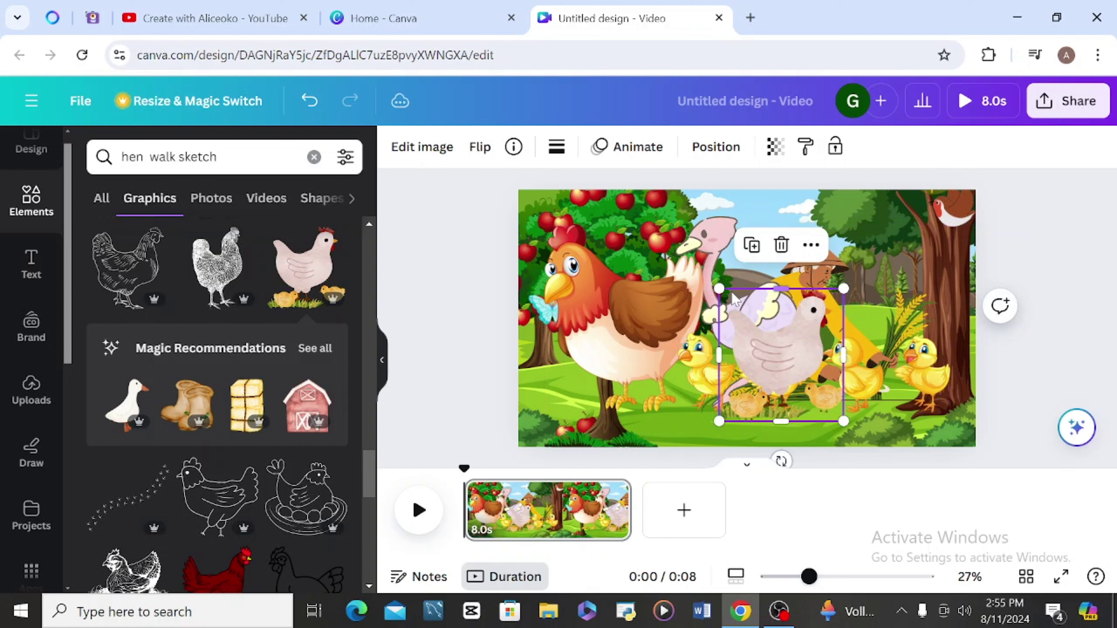
left_click_drag(720, 287, 756, 329)
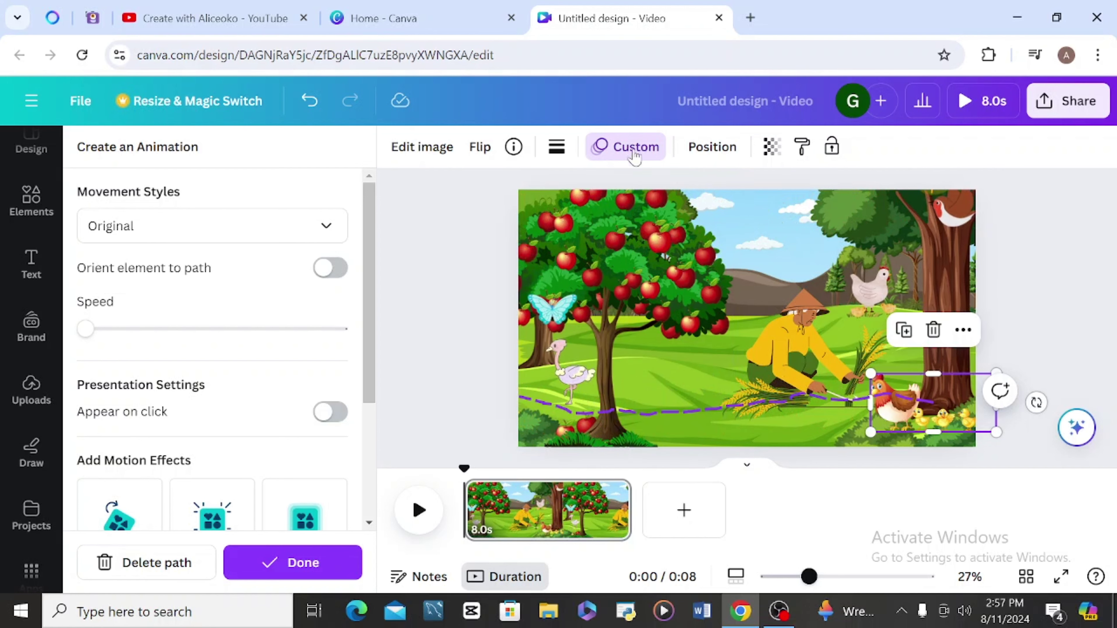
- Make the hen's movement Steady, and give the ostrich a slow, steady custom path toward the farmer
left_click(220, 226)
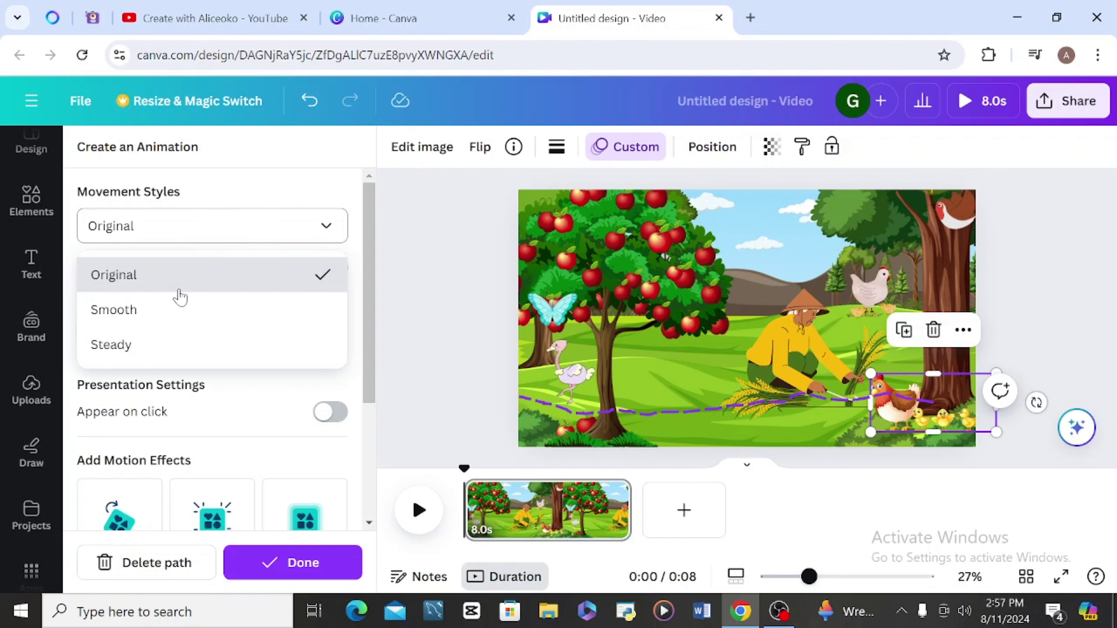
left_click(155, 345)
left_click(568, 377)
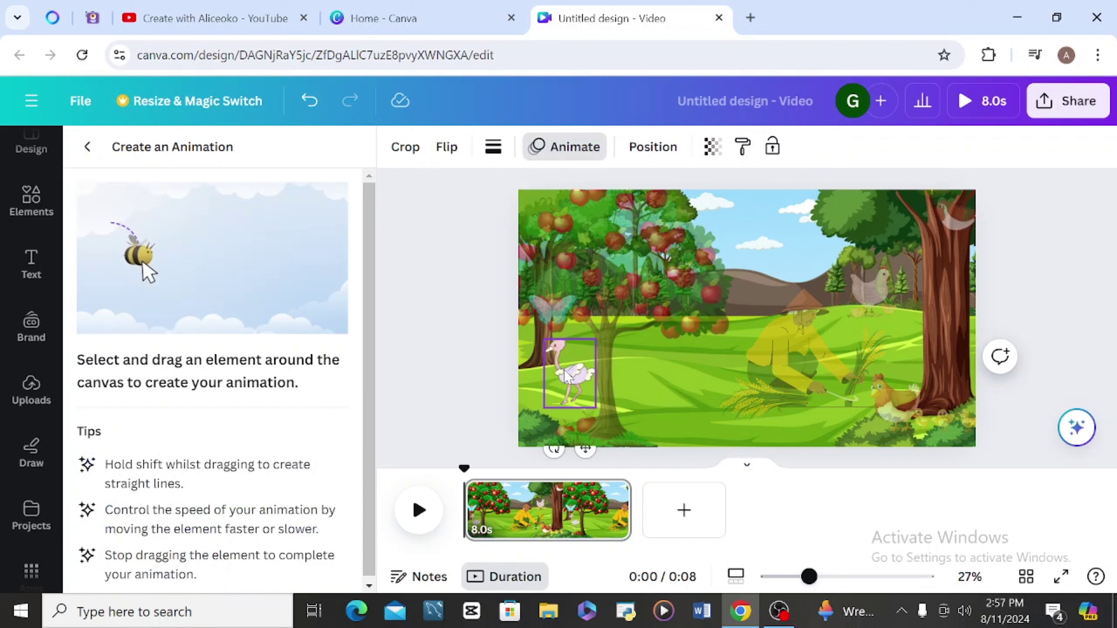
left_click_drag(567, 376, 702, 355)
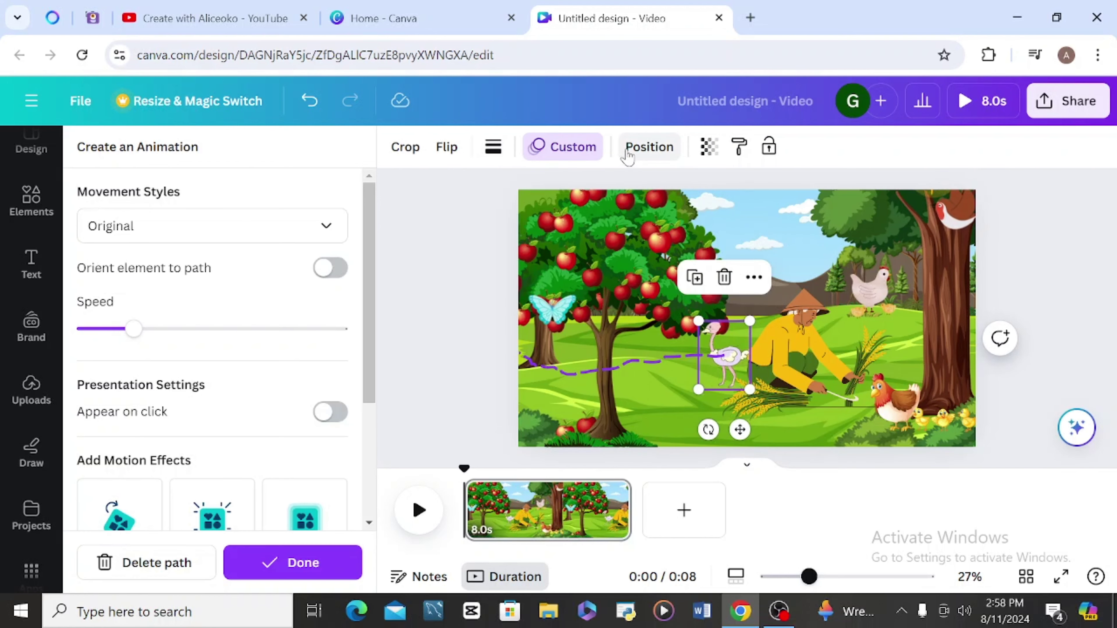
left_click(239, 219)
left_click(207, 347)
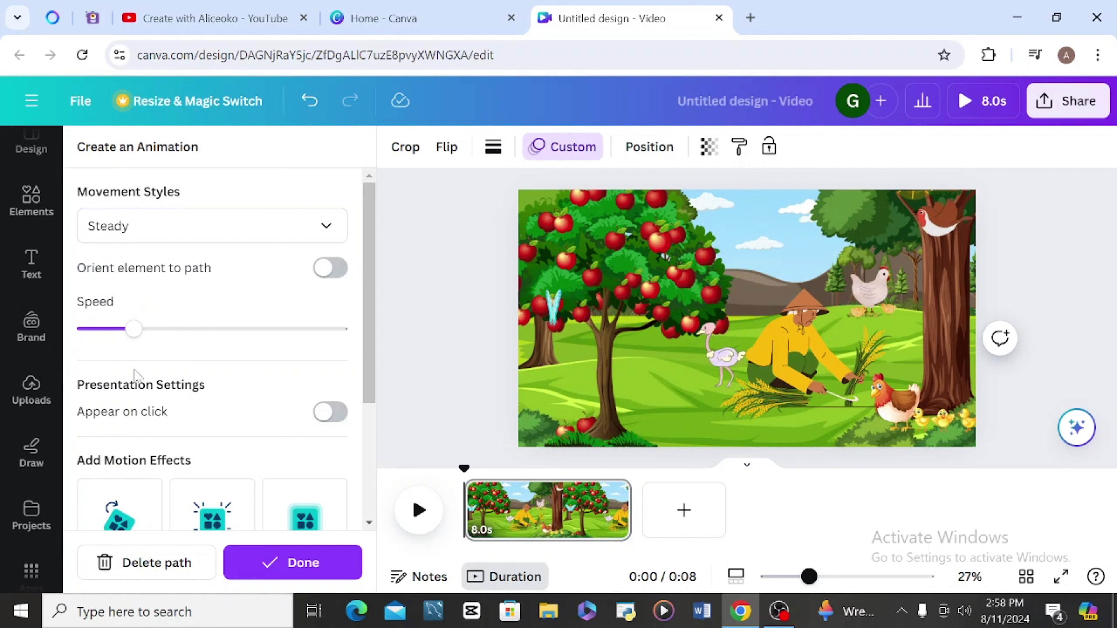
left_click_drag(131, 334, 92, 336)
key("Escape")
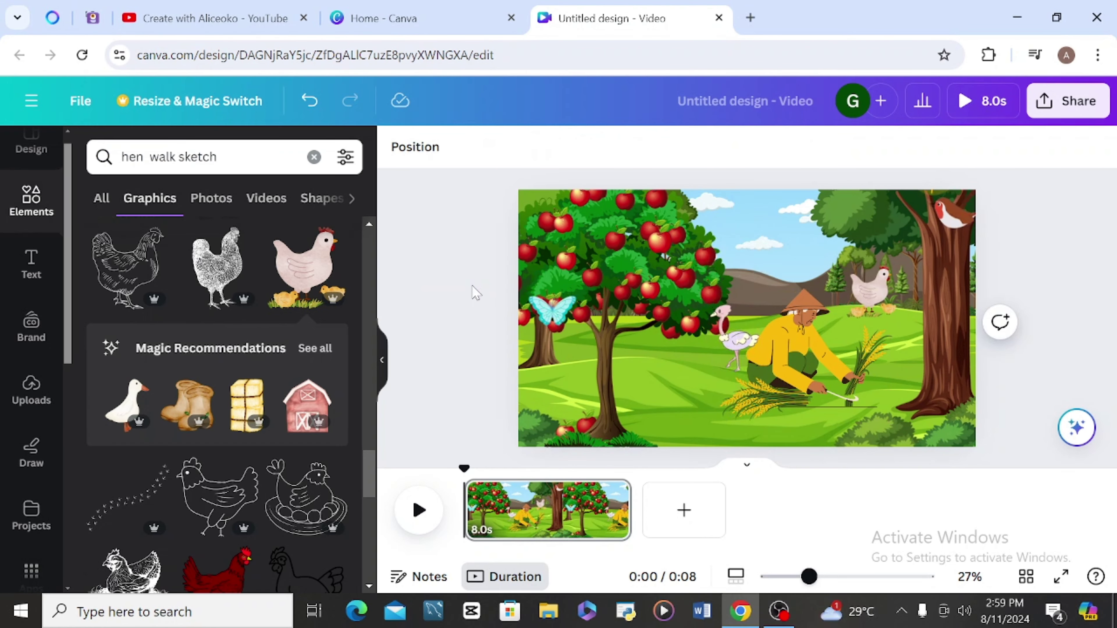
- Raise the hen-and-chicks animation speed to about a third
left_click(309, 100)
left_click(174, 329)
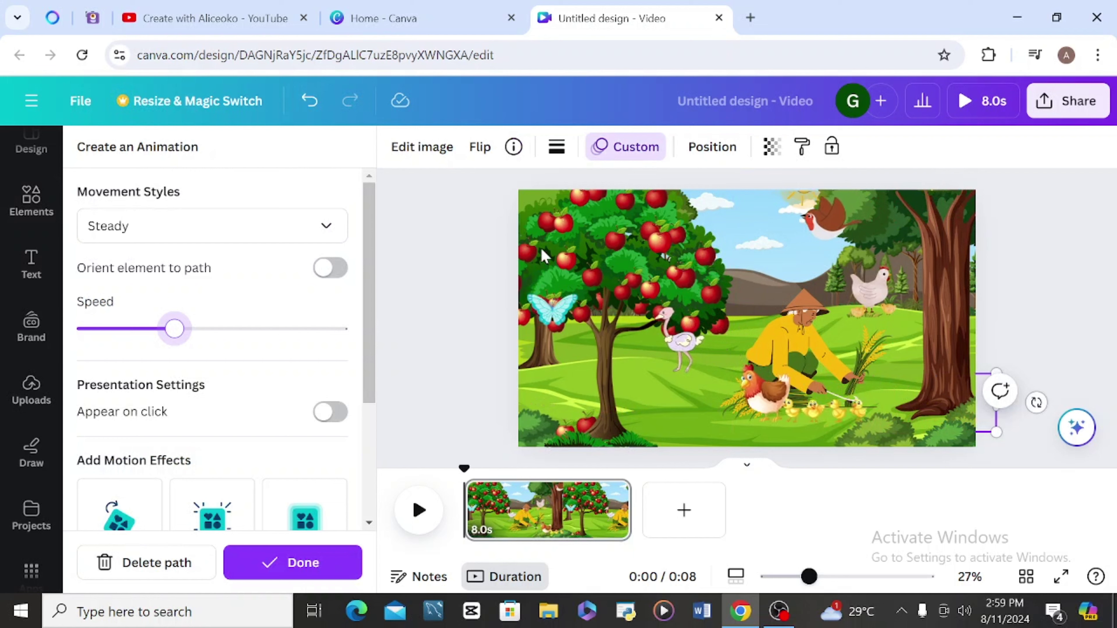
key("Escape")
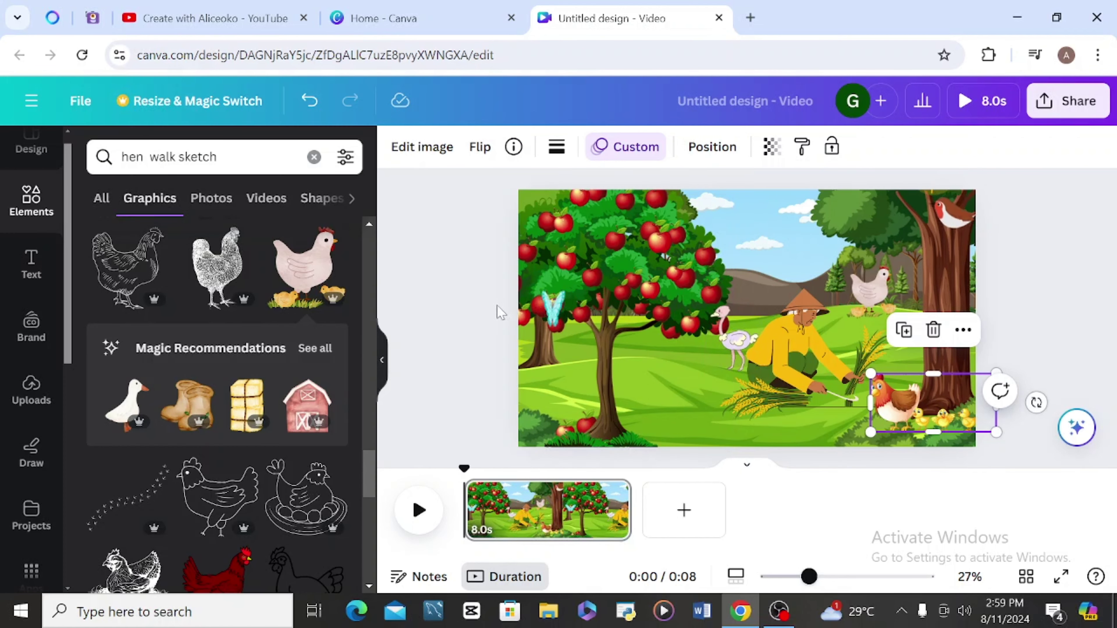